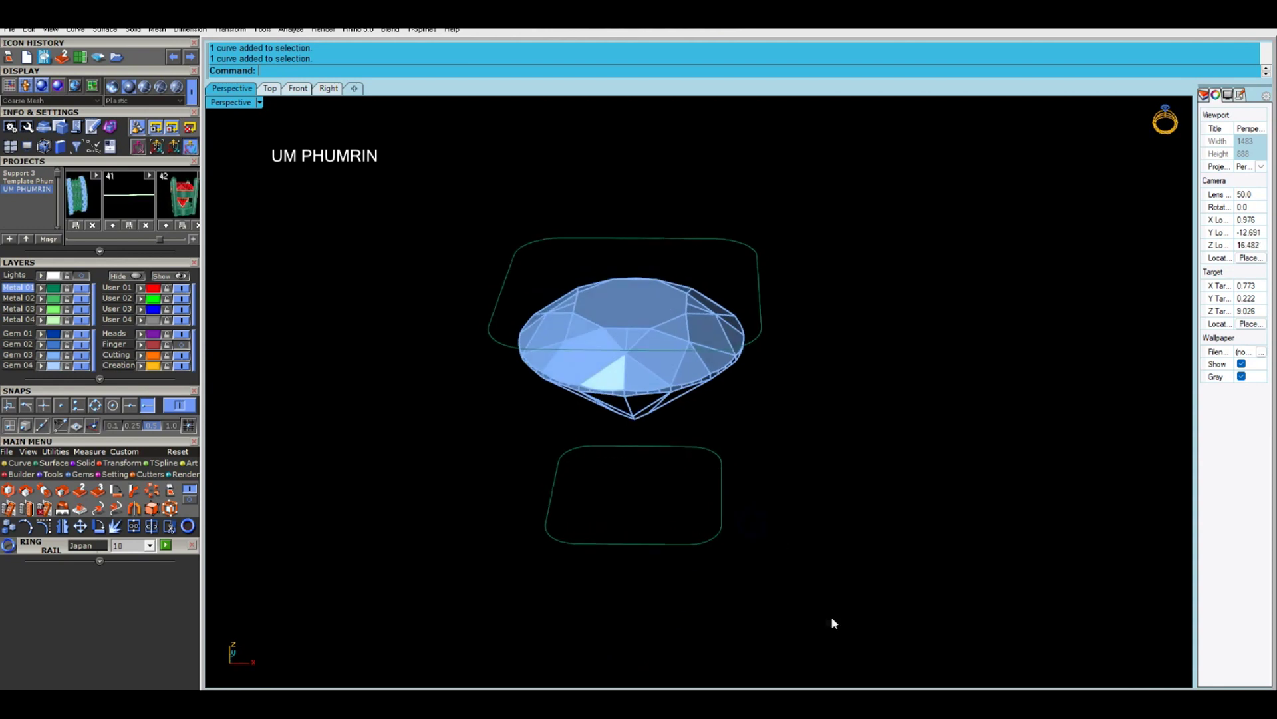
- Loft a tapered wall between the upper and lower rounded-square curves around the gem
shift+click(761, 335)
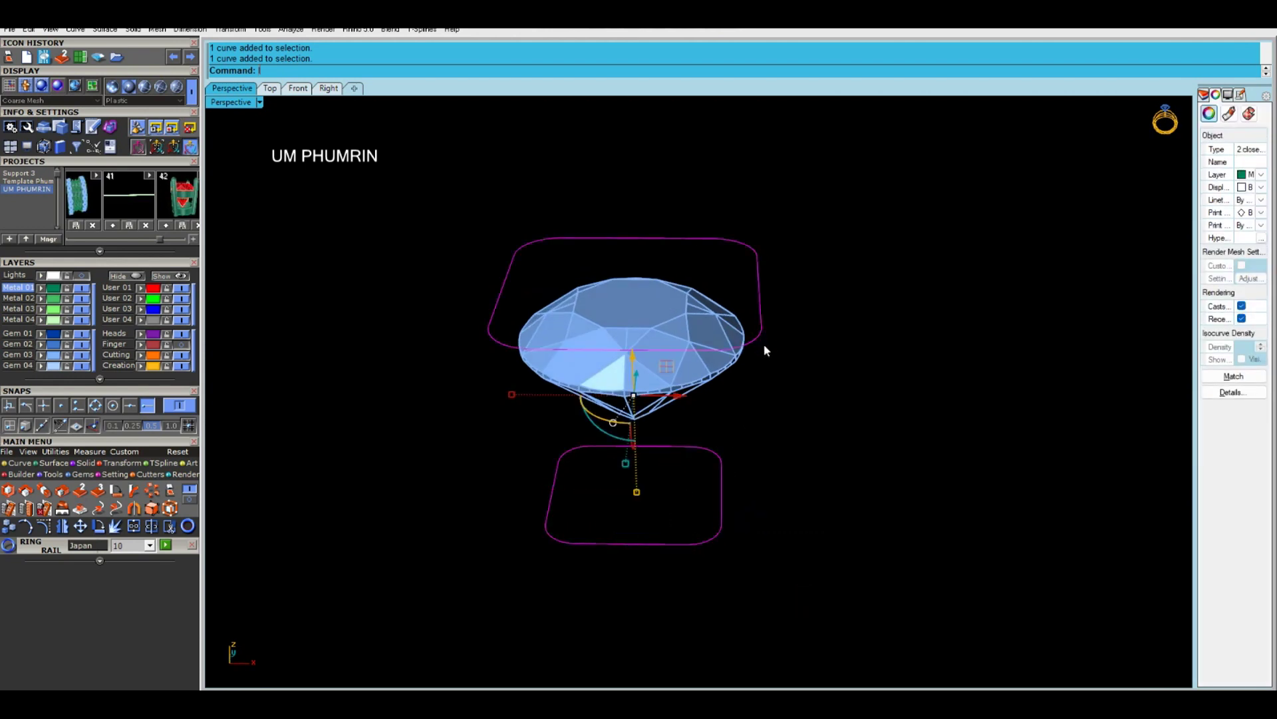
right_click(766, 351)
right_click(795, 369)
key(Return)
- Try to offset the tapered wall surface inward by 0.5 with the Solid option set to No
text(O3)
key(Return)
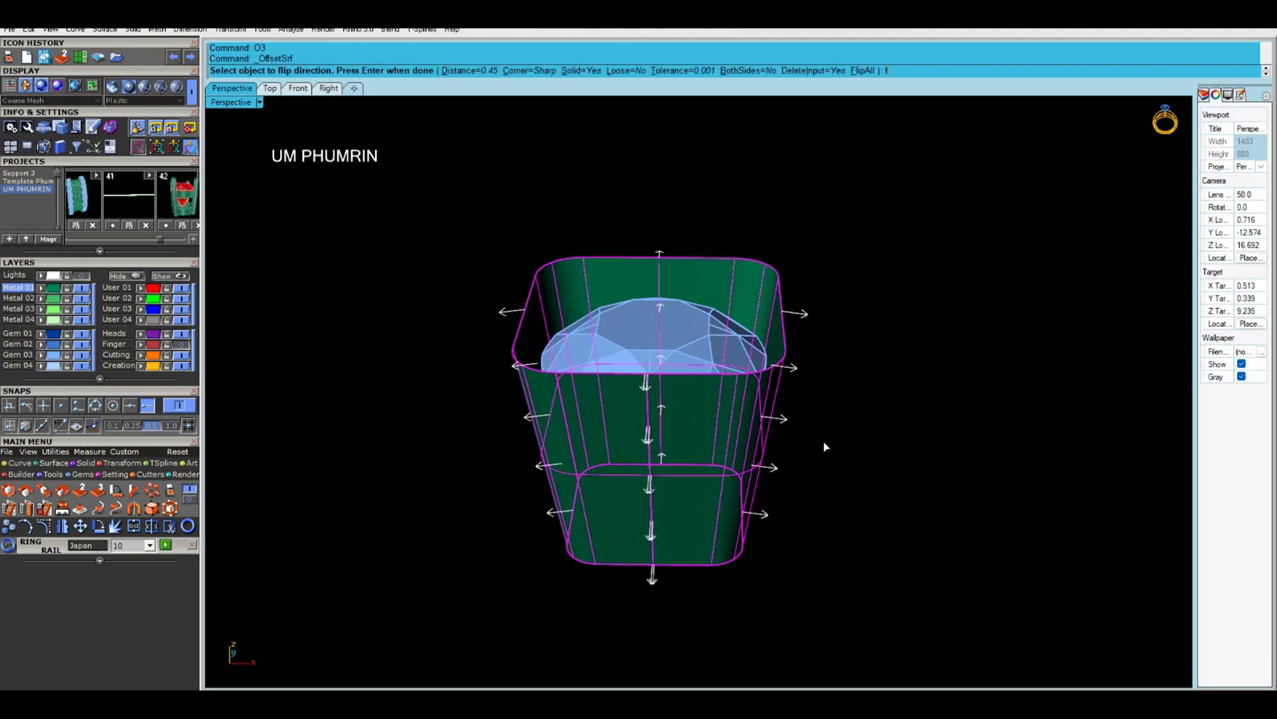
text(f)
key(Return)
right_drag(824, 435, 812, 511)
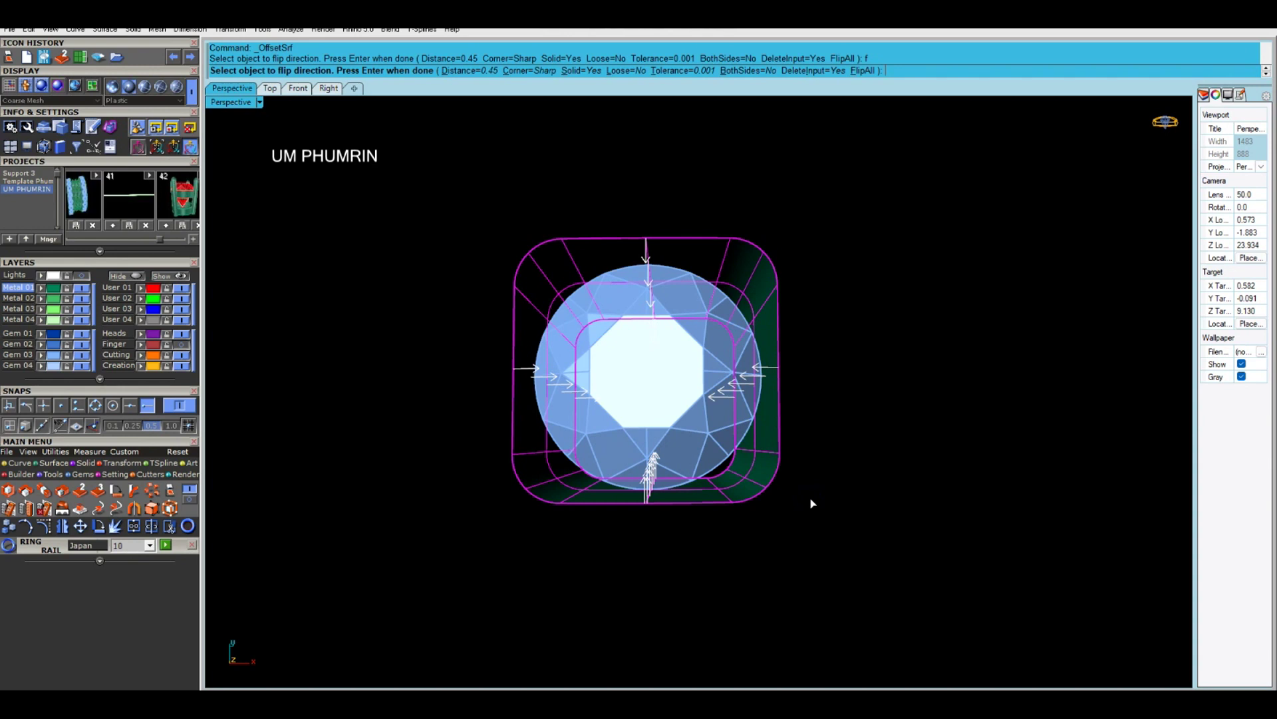
text(.5)
key(Return)
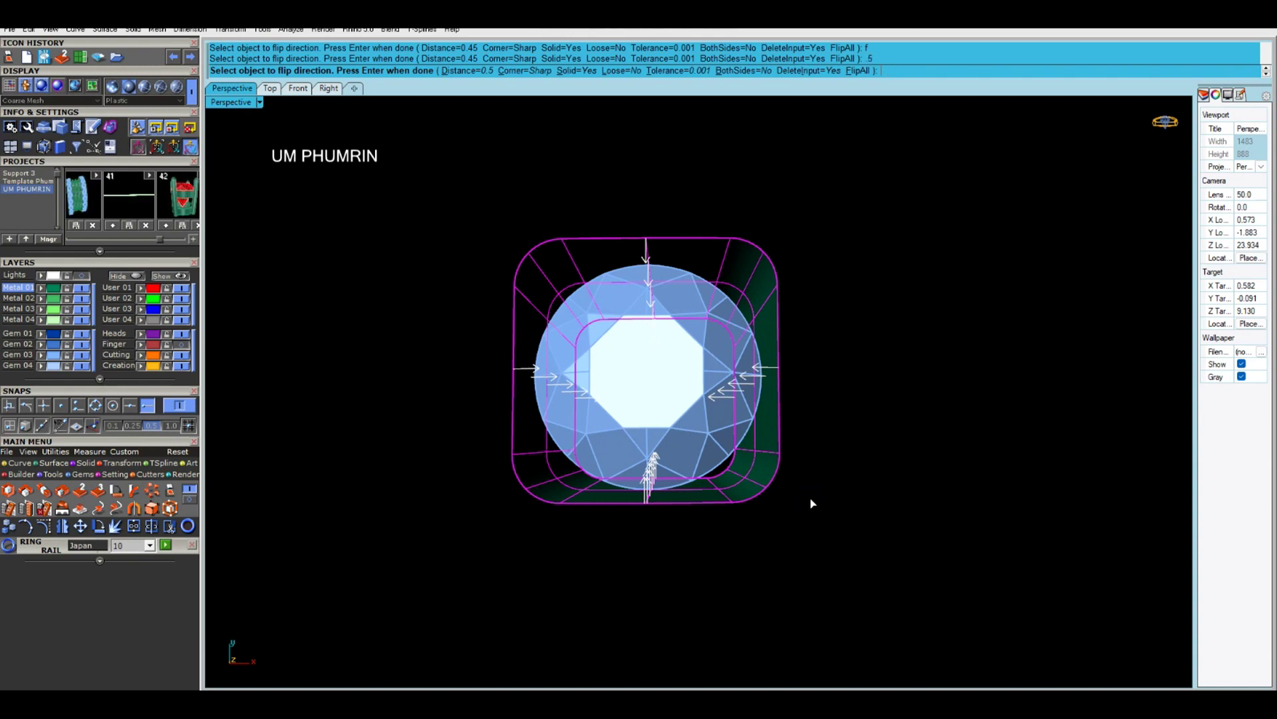
key(Return)
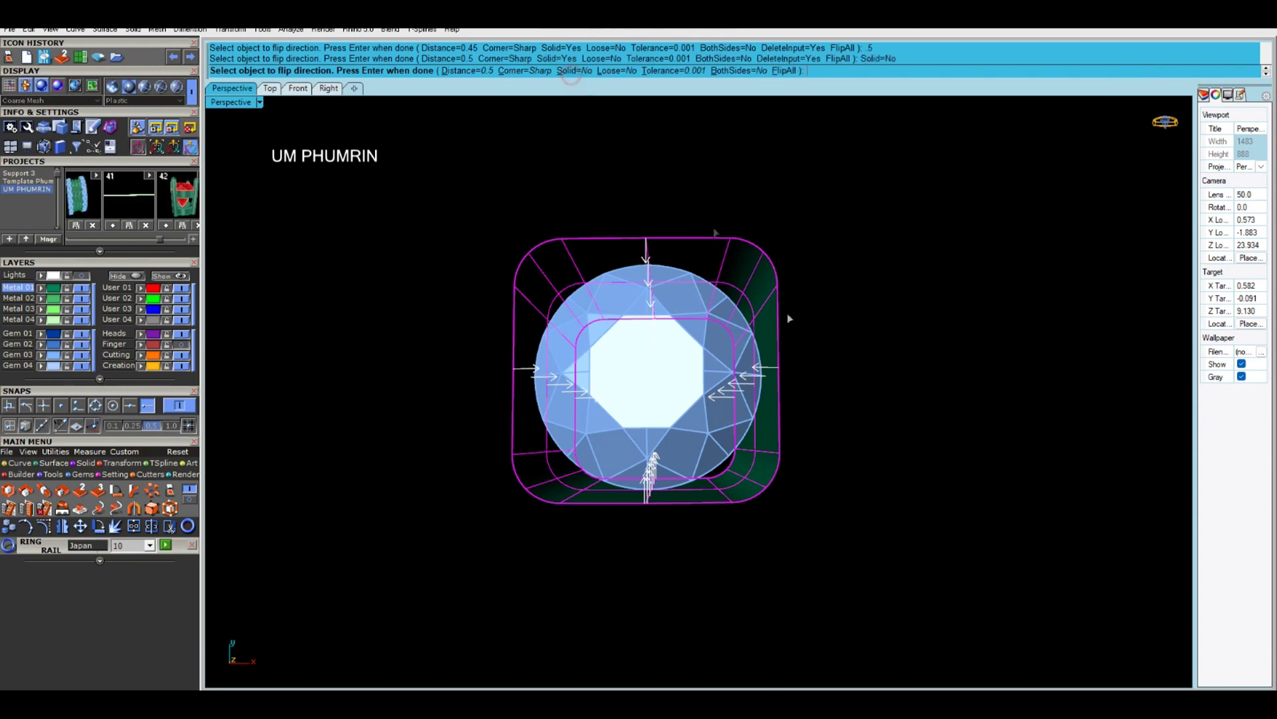
right_drag(818, 402, 744, 441)
scroll(745, 466, up, 4)
- Try to offset the tapered wall surface inward by 0.65
text(O3)
key(Return)
text(f)
key(Return)
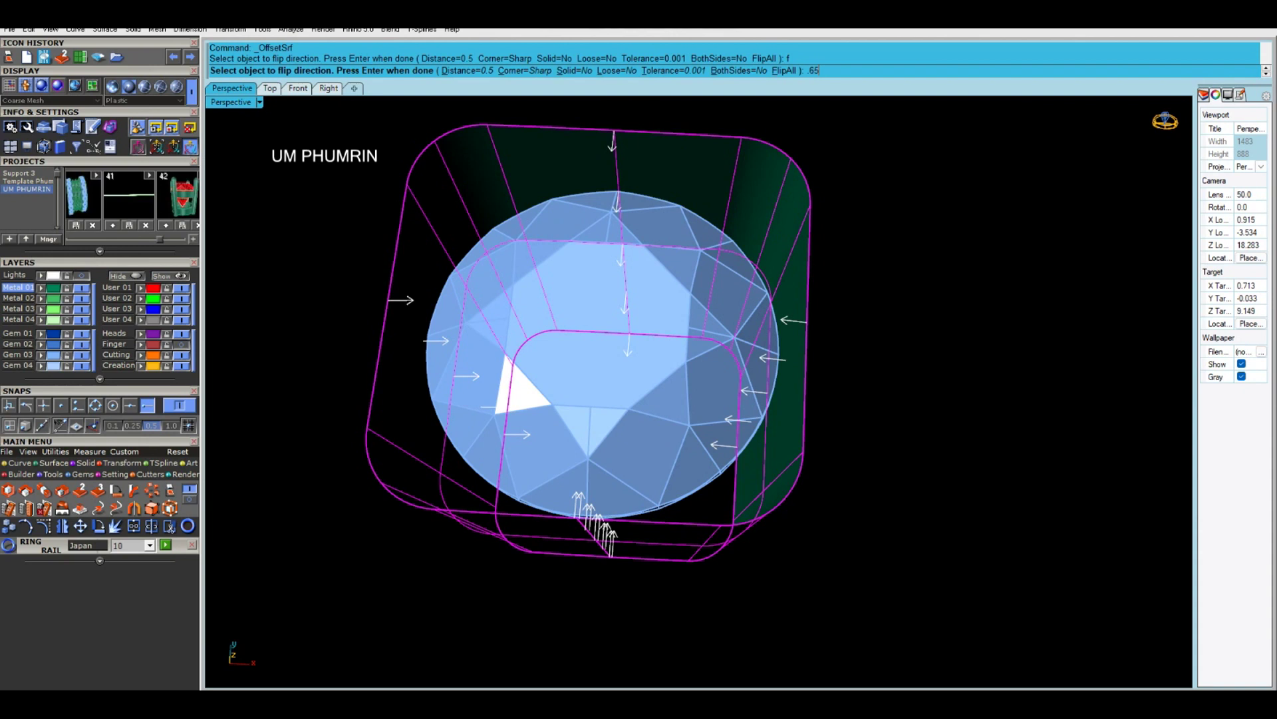
key(Return)
right_drag(754, 462, 694, 447)
- Try the surface offset of the tapered wall once more and delete the resulting polysurface
text(O3)
key(Return)
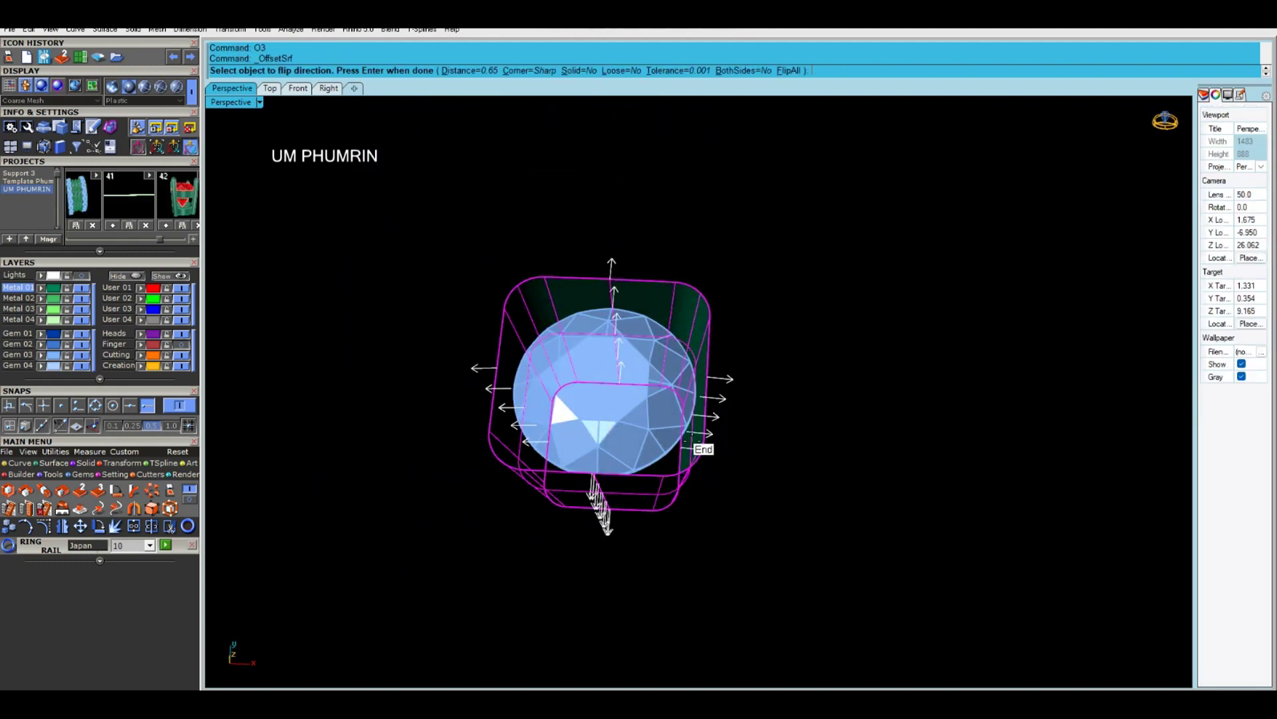
key(Return)
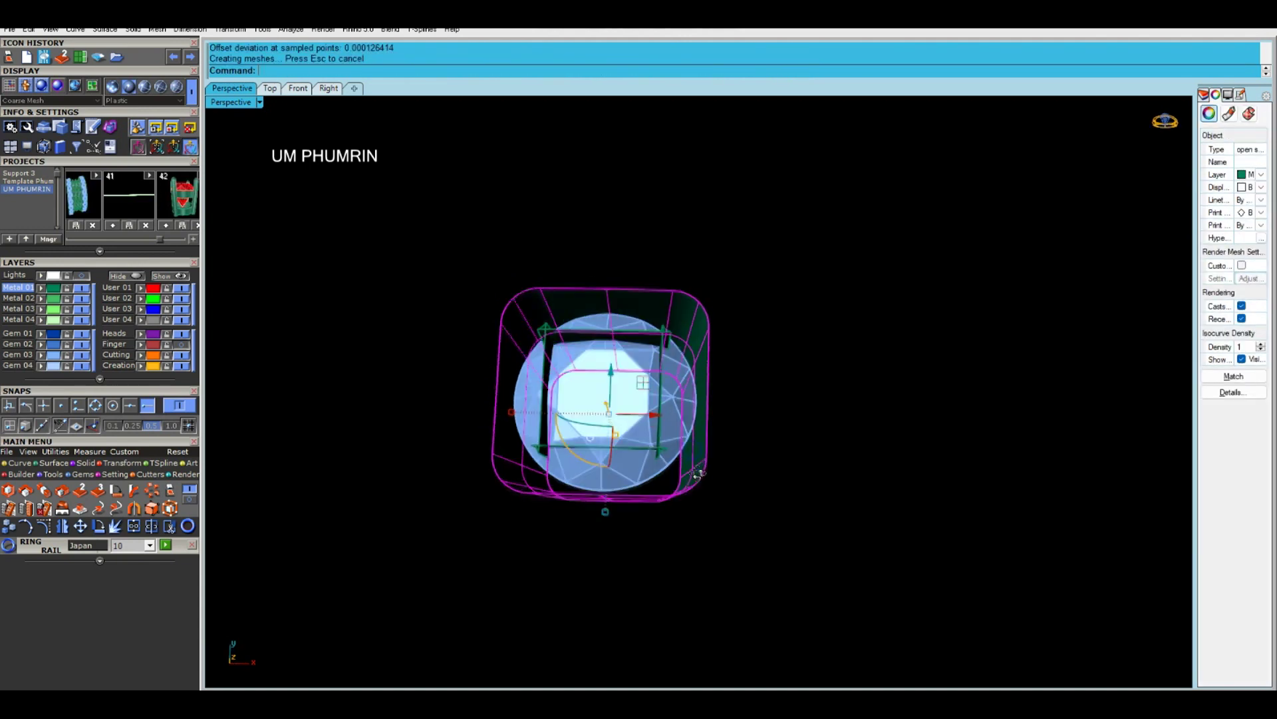
scroll(669, 477, up, 4)
click(657, 459)
right_drag(657, 459, 710, 456)
key(Return)
- Offset the upper rounded-square curve inward by 0.65
click(708, 461)
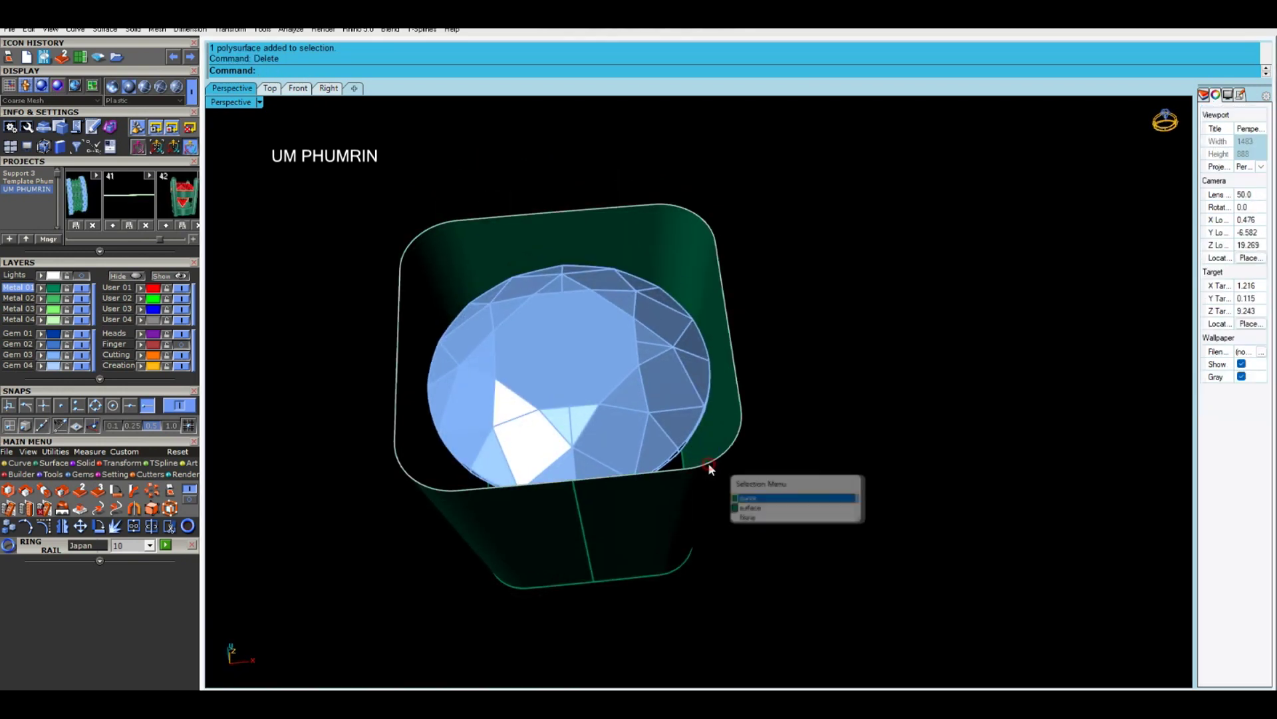
key(Return)
text(ff)
key(Return)
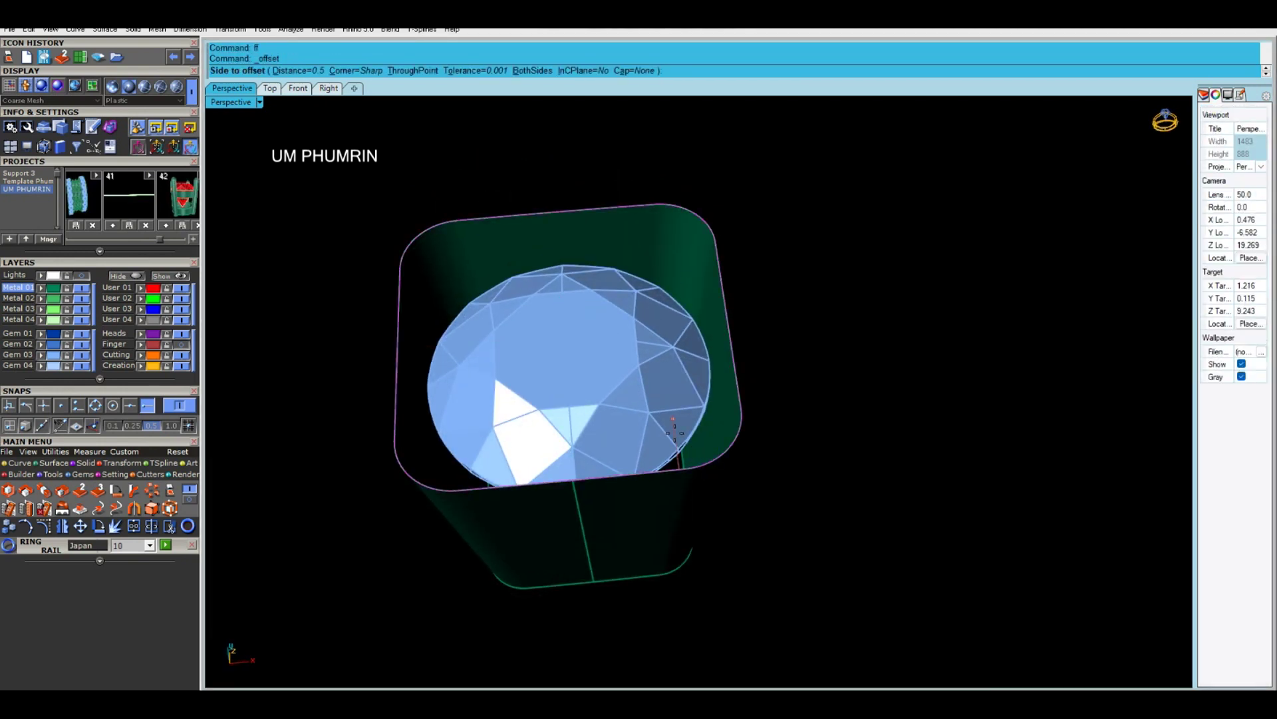
key(Return)
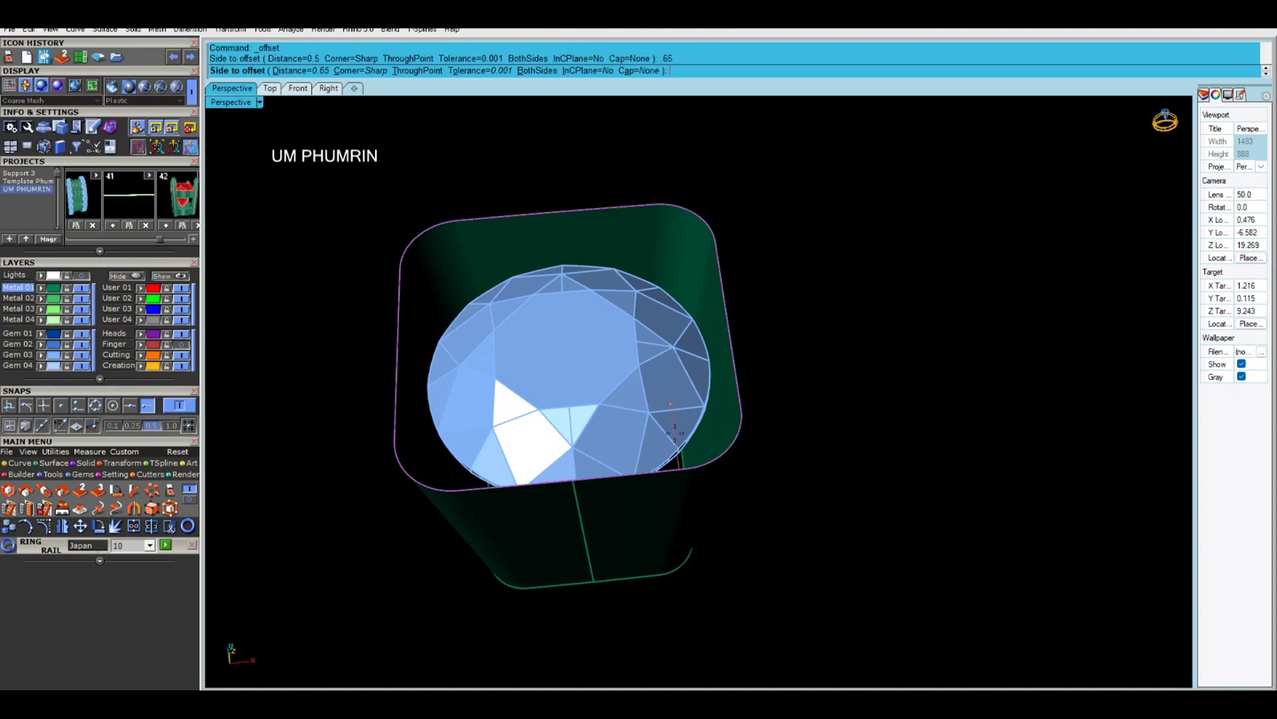
click(664, 348)
right_drag(663, 348, 673, 592)
- Offset the lower rounded-square curve inward by the same 0.65
click(673, 592)
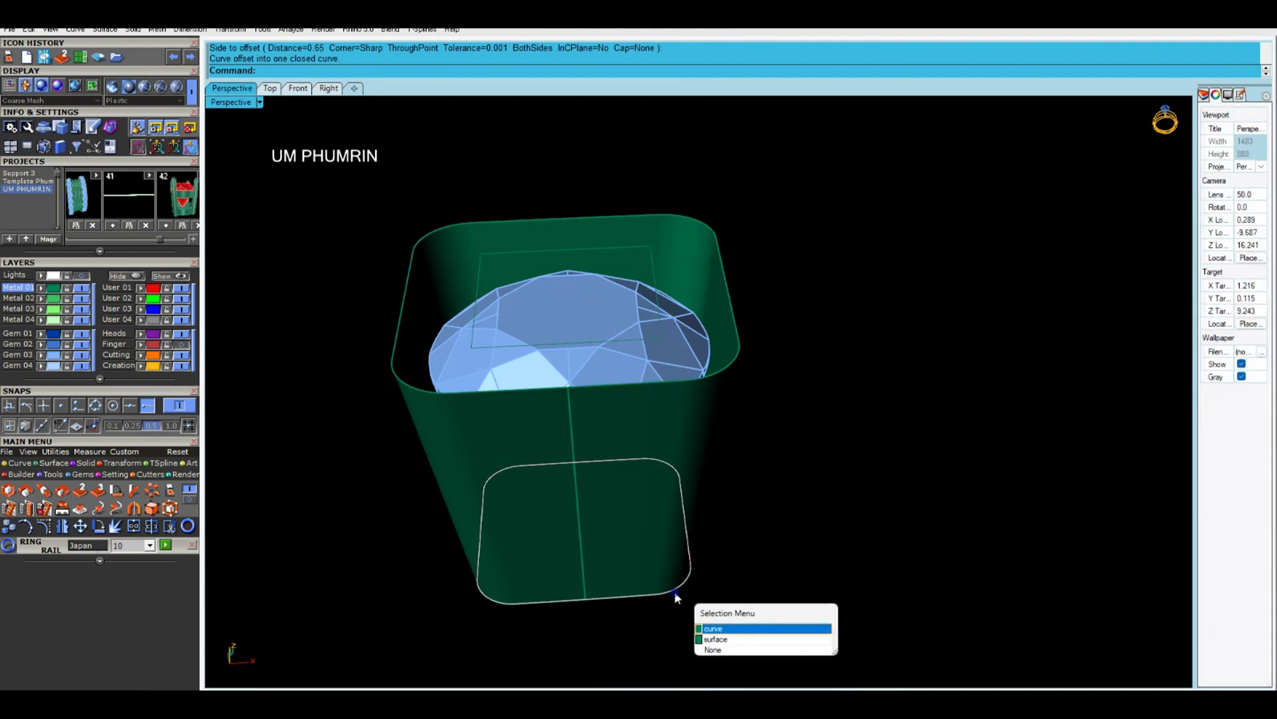
click(732, 628)
right_drag(731, 628, 733, 437)
text(ff)
key(Return)
right_drag(665, 565, 679, 313)
- Loft an inner wall between the two offset square curves
click(611, 523)
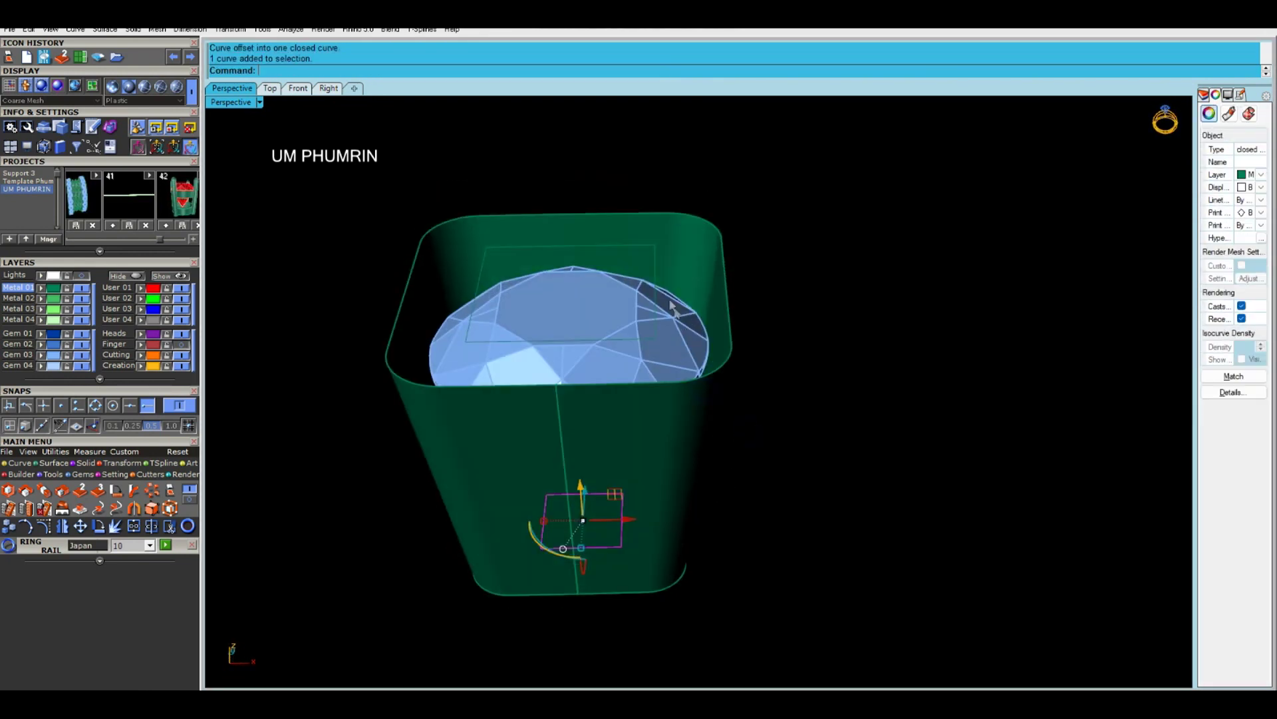
shift+click(659, 272)
right_drag(655, 269, 678, 324)
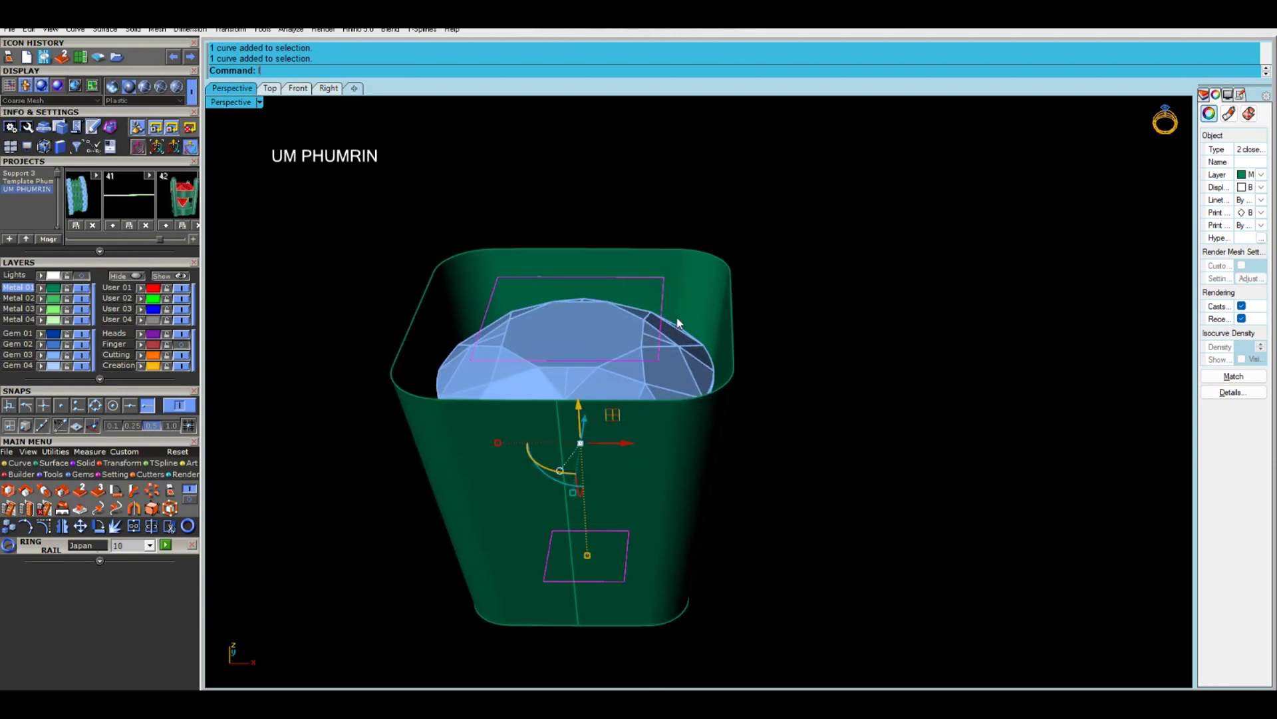
text(Li)
key(BackSpace)
key(BackSpace)
text(oft)
key(Return)
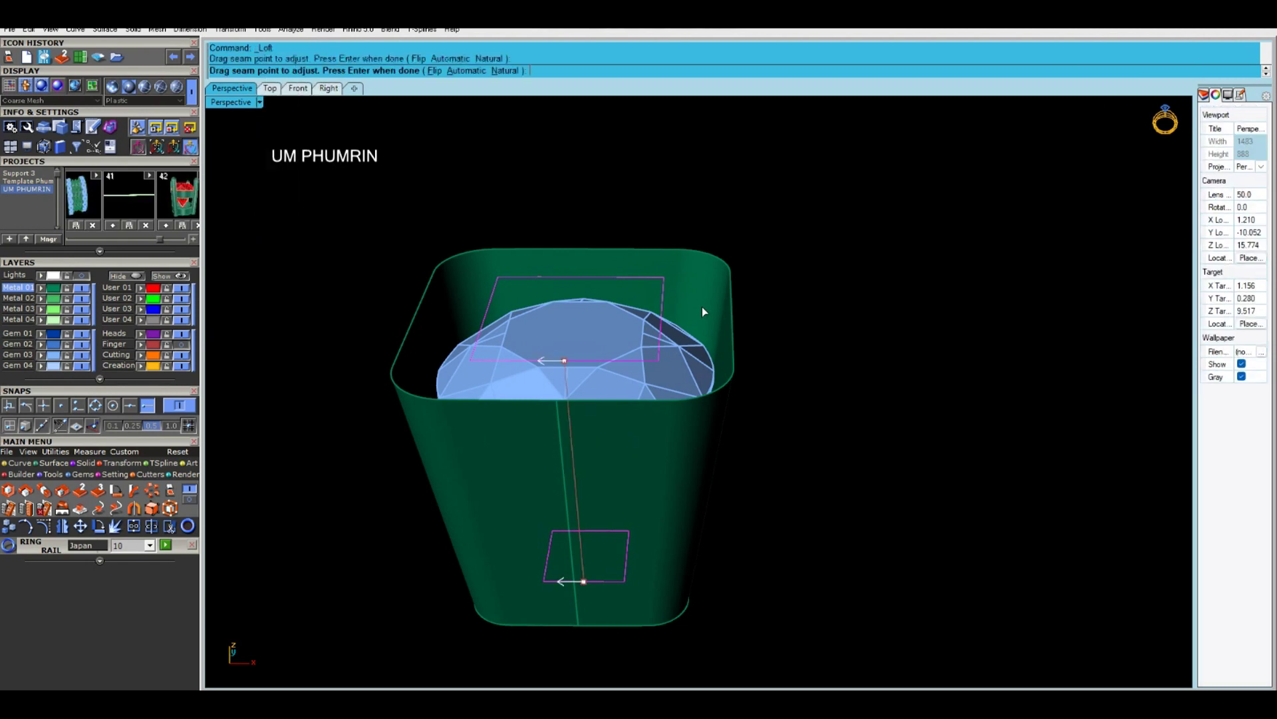
key(Return)
key(Return)
mouse_move(701, 306)
right_down()
mouse_move(626, 346)
mouse_move(635, 319)
mouse_move(658, 406)
mouse_move(690, 308)
right_up()
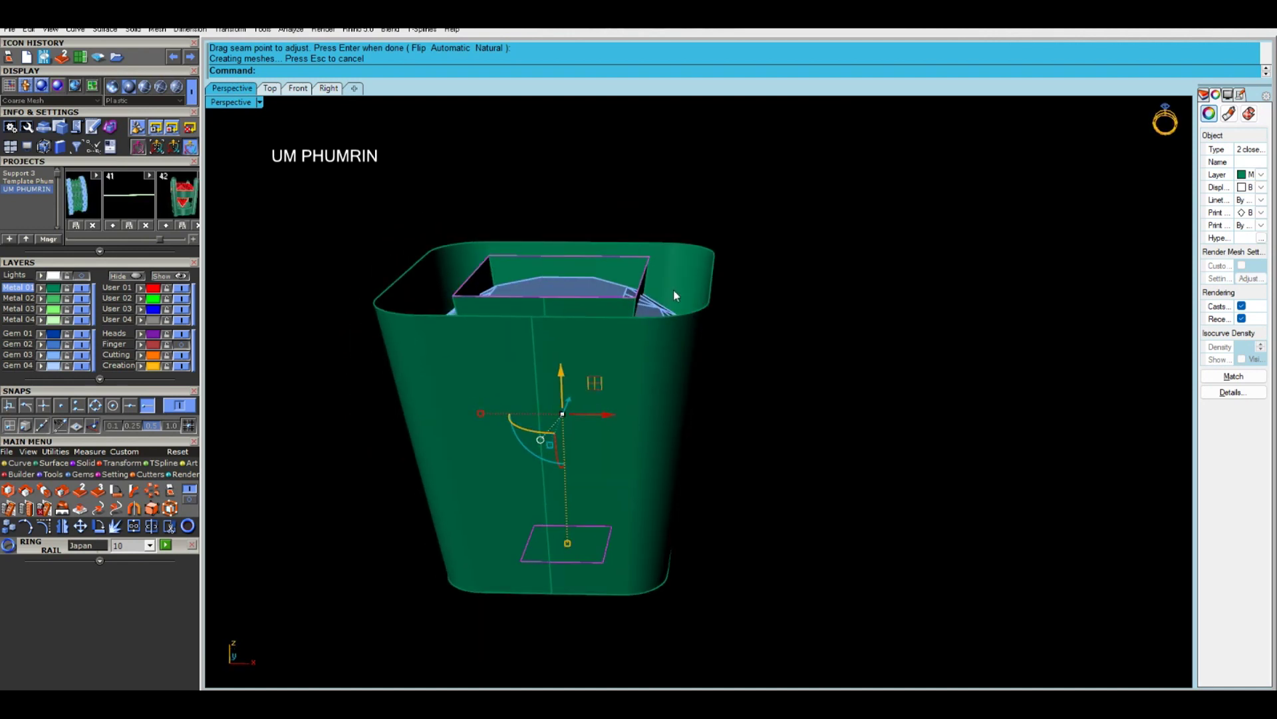
- Move the curves at both ends of the walls to the User 02 layer and hide that layer
key(Return)
drag(303, 171, 969, 408)
shift+drag(323, 433, 719, 605)
click(141, 299)
click(181, 298)
- Turn off isocurve visibility for the outer and inner walls
click(609, 298)
shift+click(669, 337)
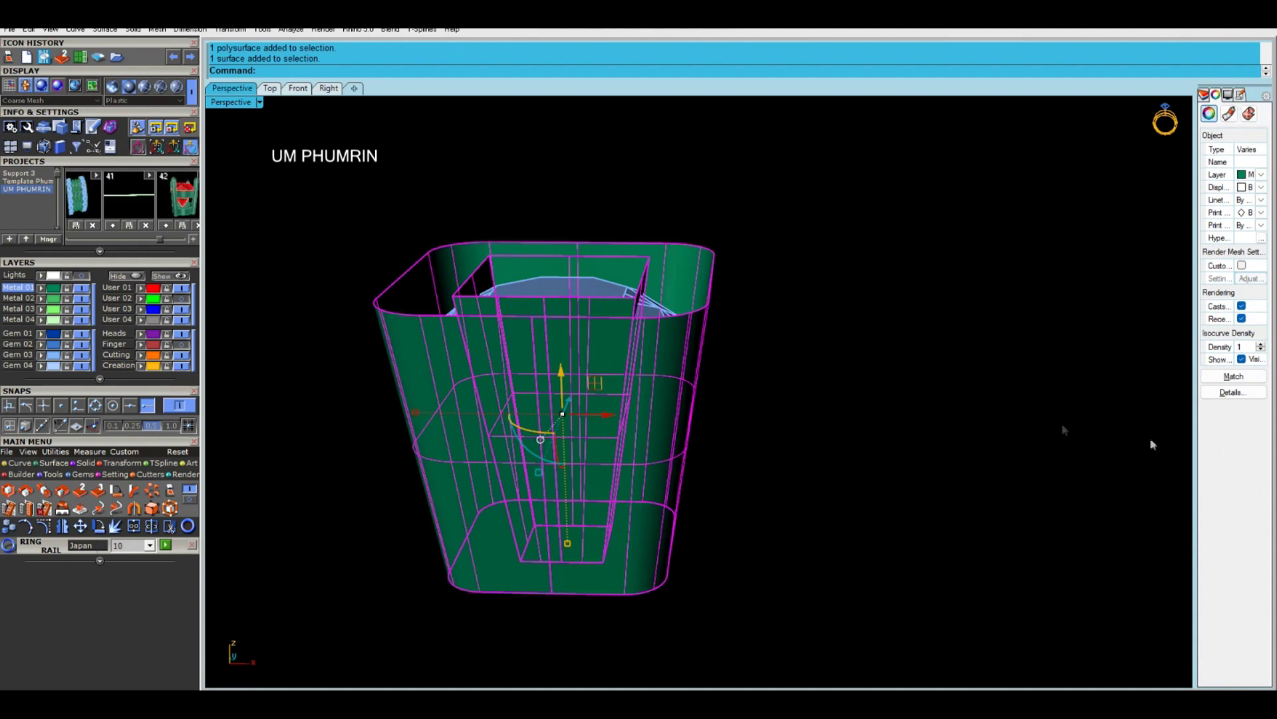
click(1242, 360)
- Duplicate the borders of both walls and keep only the two upper border curves selected
shift+right_drag(788, 378, 825, 398)
text(db)
key(Return)
ctrl+drag(331, 456, 905, 622)
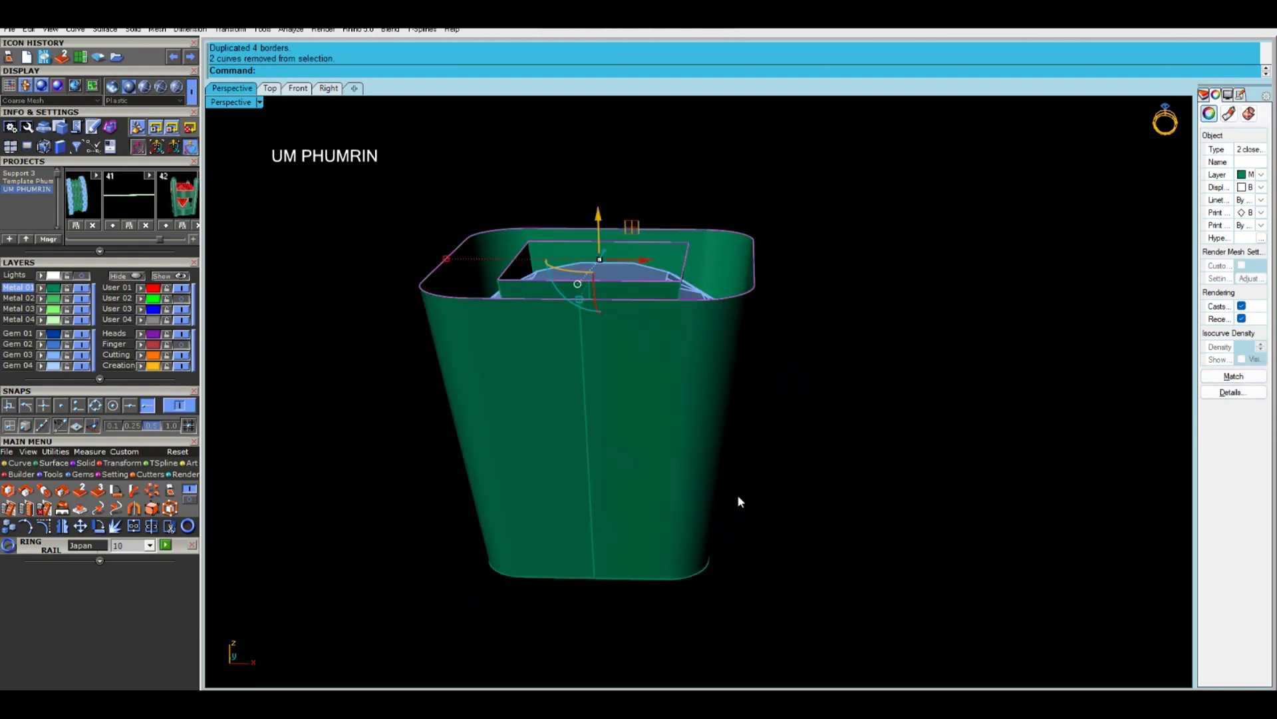
- Try to loft the top rim between the outer and inner upper border curves
text(lo)
key(Return)
key(Return)
key(Return)
key(Delete)
right_drag(780, 481, 717, 397)
key(ctrl+z)
key(ctrl+z)
- Draw a line from a corner of the inner upper border to the nearest rounded corner of the outer one
text(l)
key(Return)
click(700, 378)
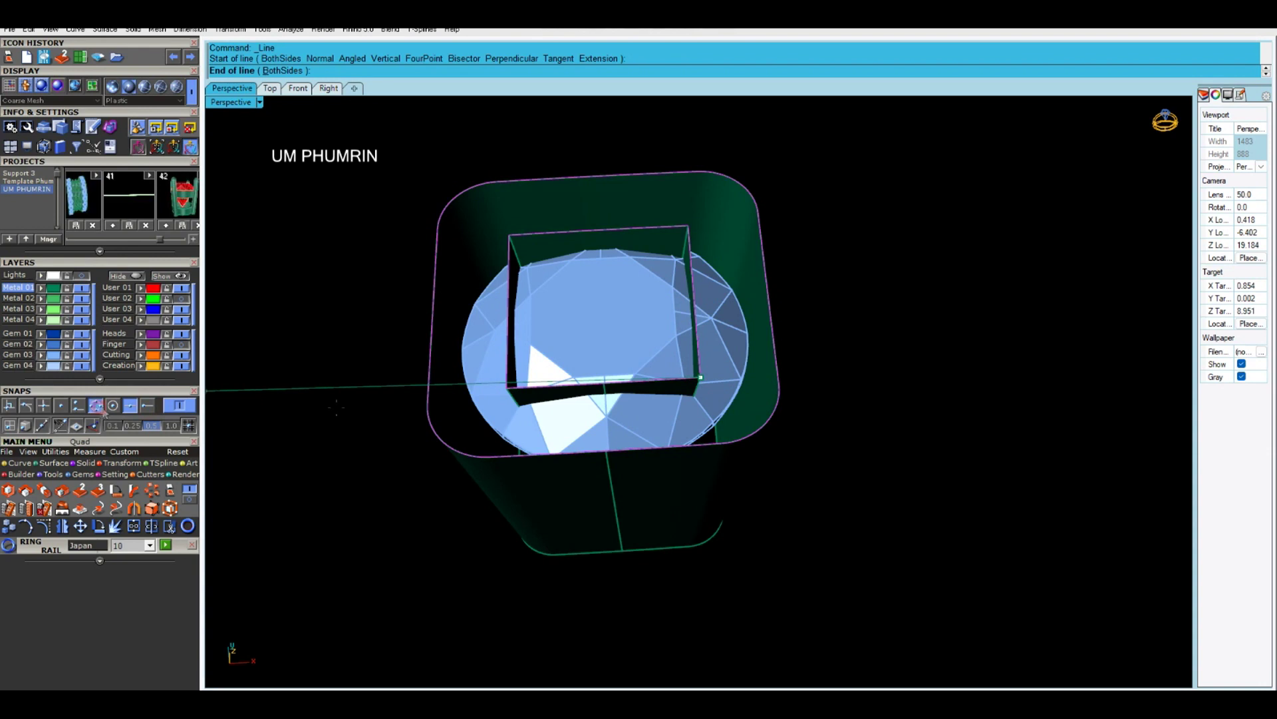
scroll(769, 418, up, 4)
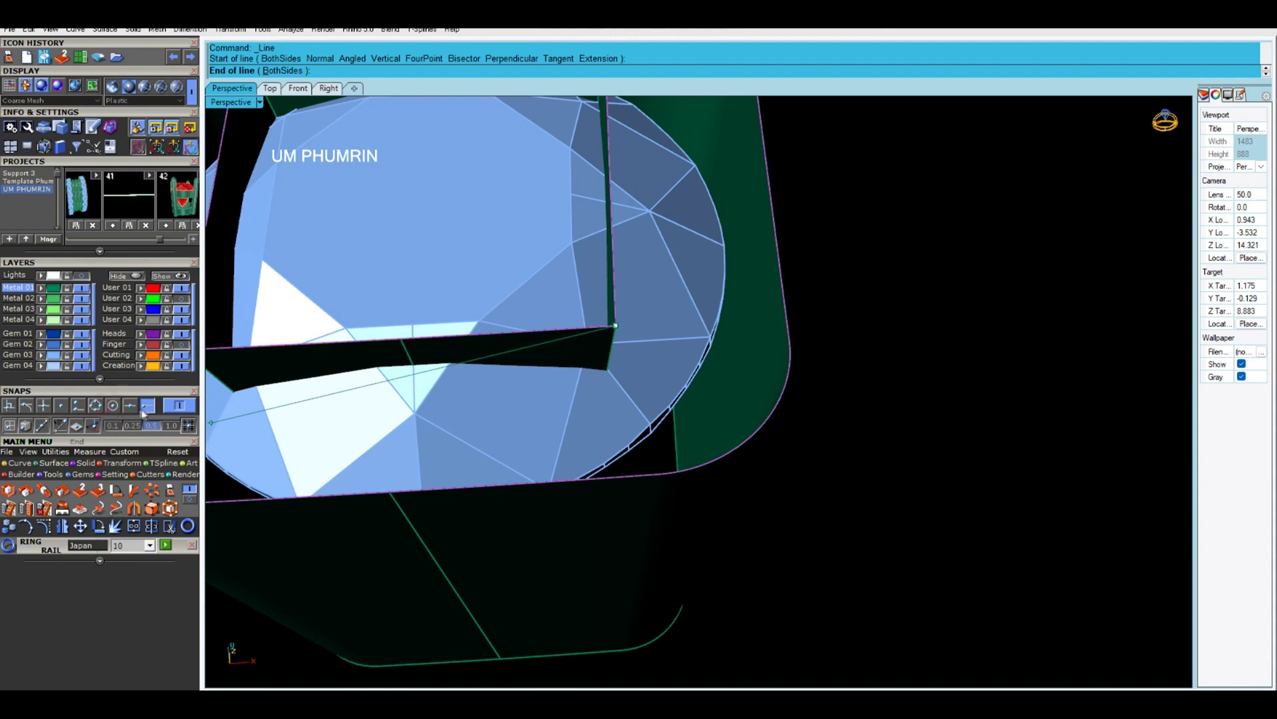
scroll(824, 451, down, 5)
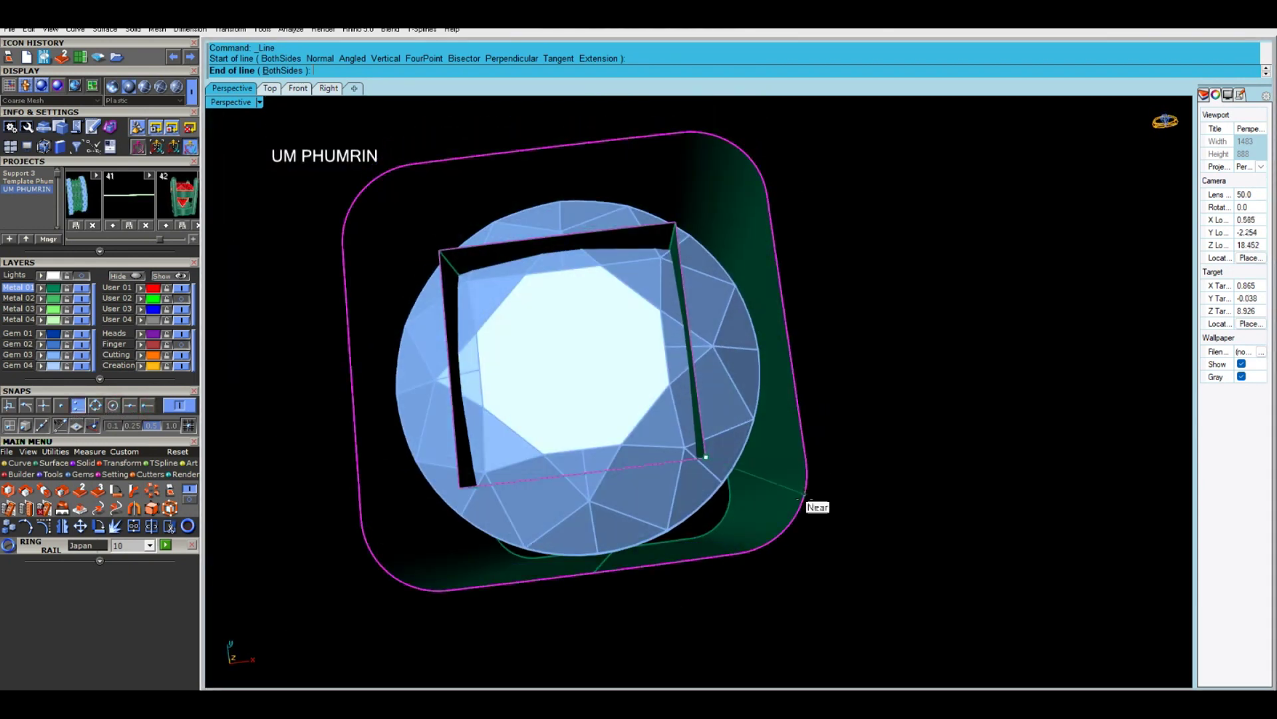
click(793, 518)
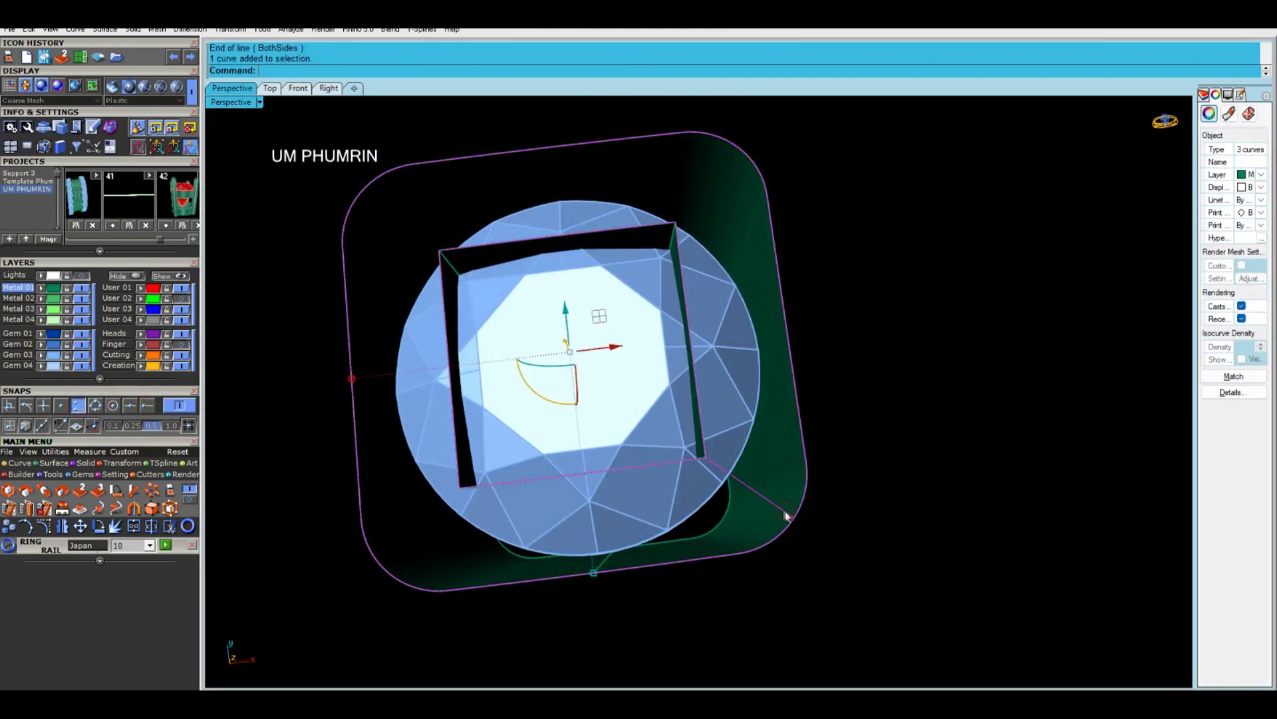
- Build the top rim surface between the outer and inner upper borders using the connecting line
right_click(784, 503)
right_click(781, 496)
scroll(766, 499, down, 6)
right_drag(762, 501, 811, 381)
click(827, 449)
- Loft a bottom rim surface between the outer and inner lower border curves
drag(454, 233, 883, 431)
click(676, 446)
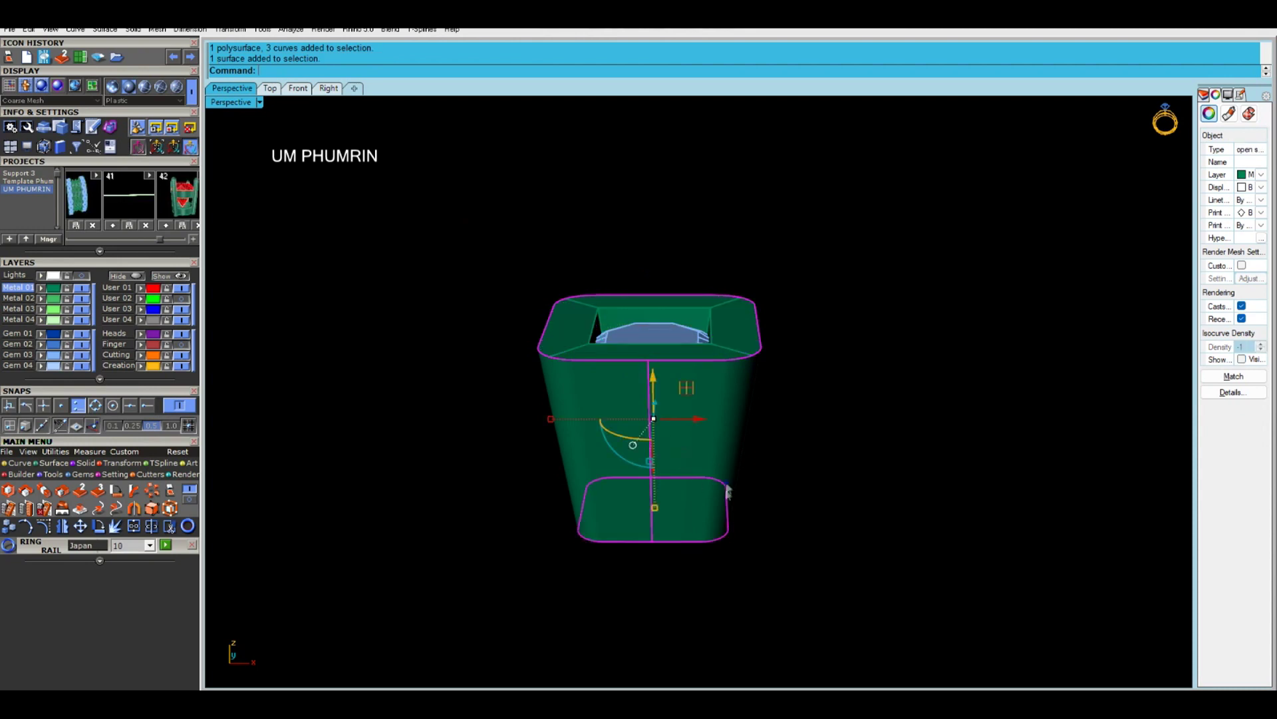
right_drag(724, 493, 706, 441)
shift+click(692, 456)
click(693, 461)
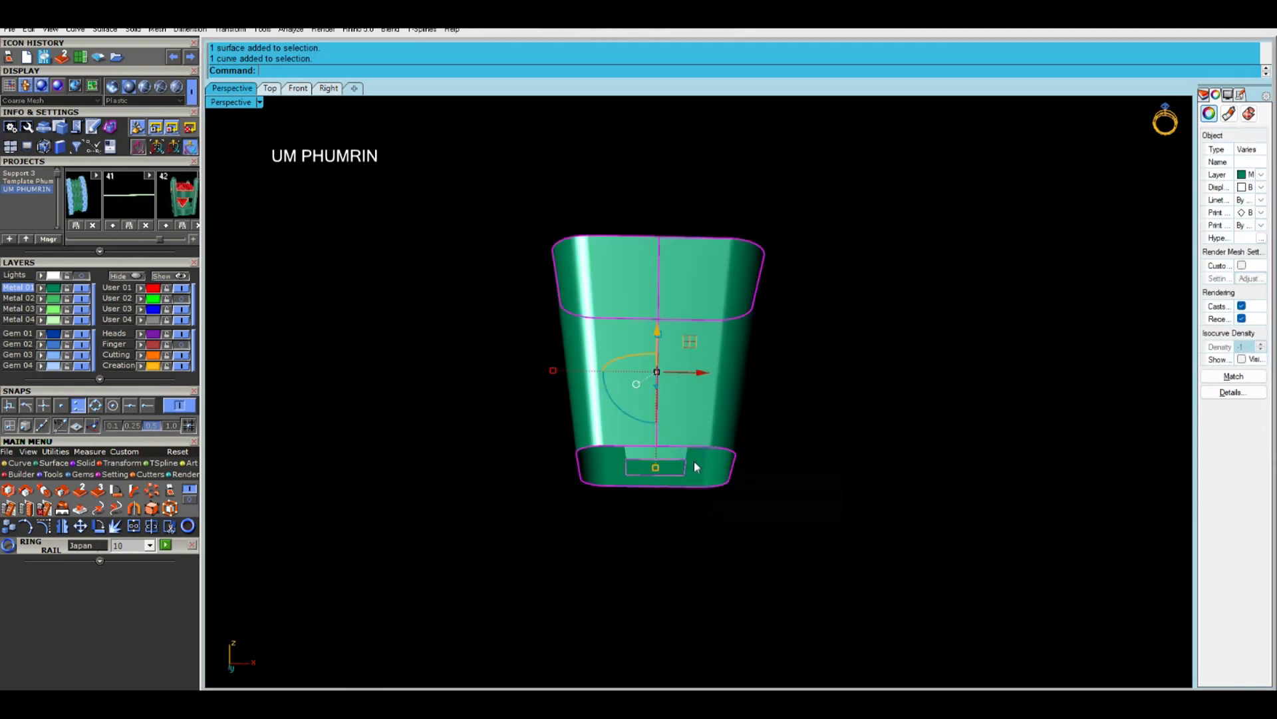
click(706, 485)
click(706, 488)
shift+click(679, 472)
shift+click(681, 475)
ctrl+click(672, 427)
right_drag(672, 427, 712, 455)
text(lo)
key(Return)
key(Return)
key(Return)
right_drag(713, 434, 773, 489)
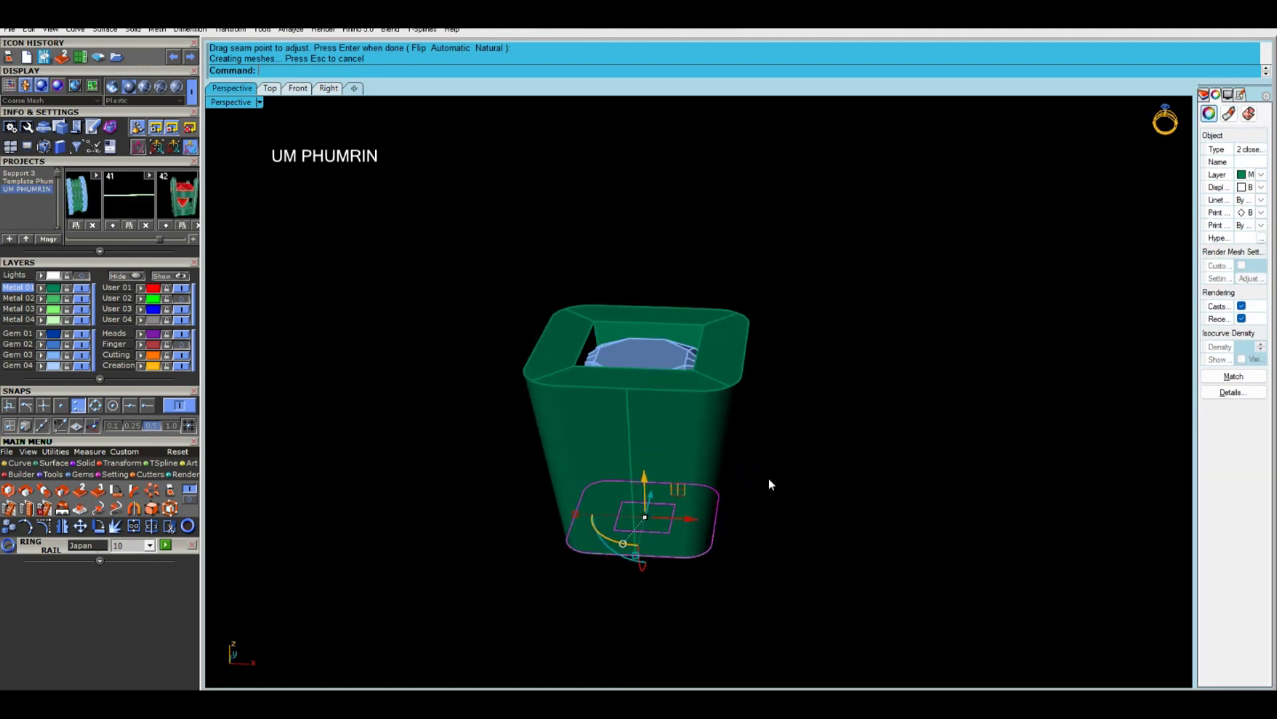
- Delete the top and bottom rim surfaces
click(811, 419)
right_drag(811, 419, 763, 416)
click(721, 390)
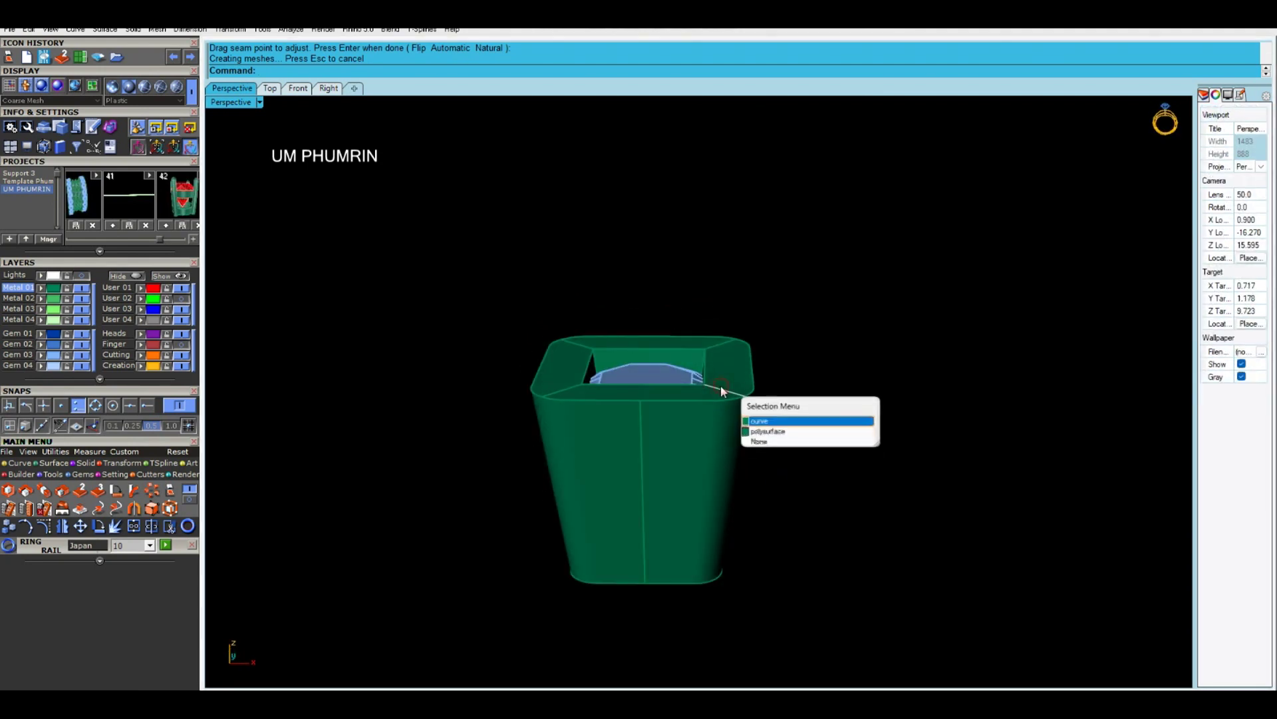
click(724, 380)
key(Delete)
right_drag(768, 498, 765, 426)
click(693, 496)
key(Delete)
key(Return)
right_drag(692, 496, 724, 480)
- Delete the upper and lower border curves and the connecting line, keeping the gem
click(610, 378)
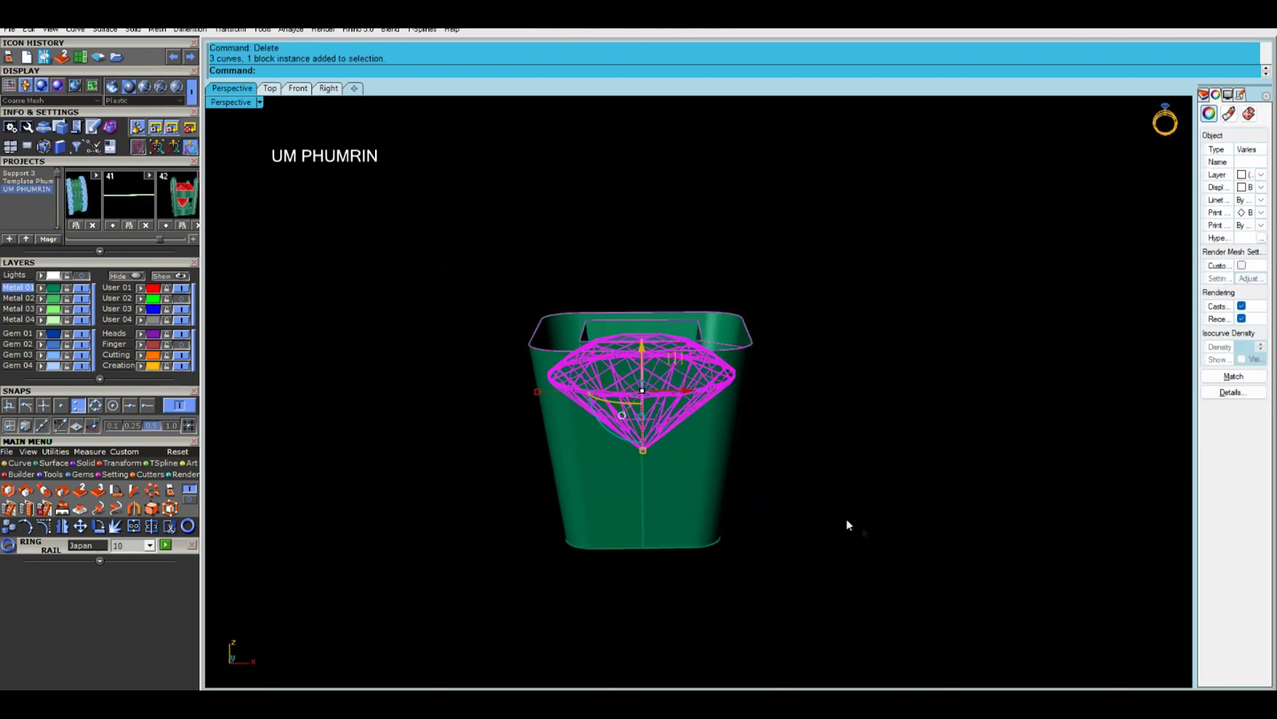
ctrl+click(684, 433)
key(Delete)
right_drag(770, 477, 770, 406)
drag(493, 462, 897, 600)
key(Delete)
- Duplicate the borders of the outer and inner walls, then delete both walls
click(671, 496)
shift+click(722, 478)
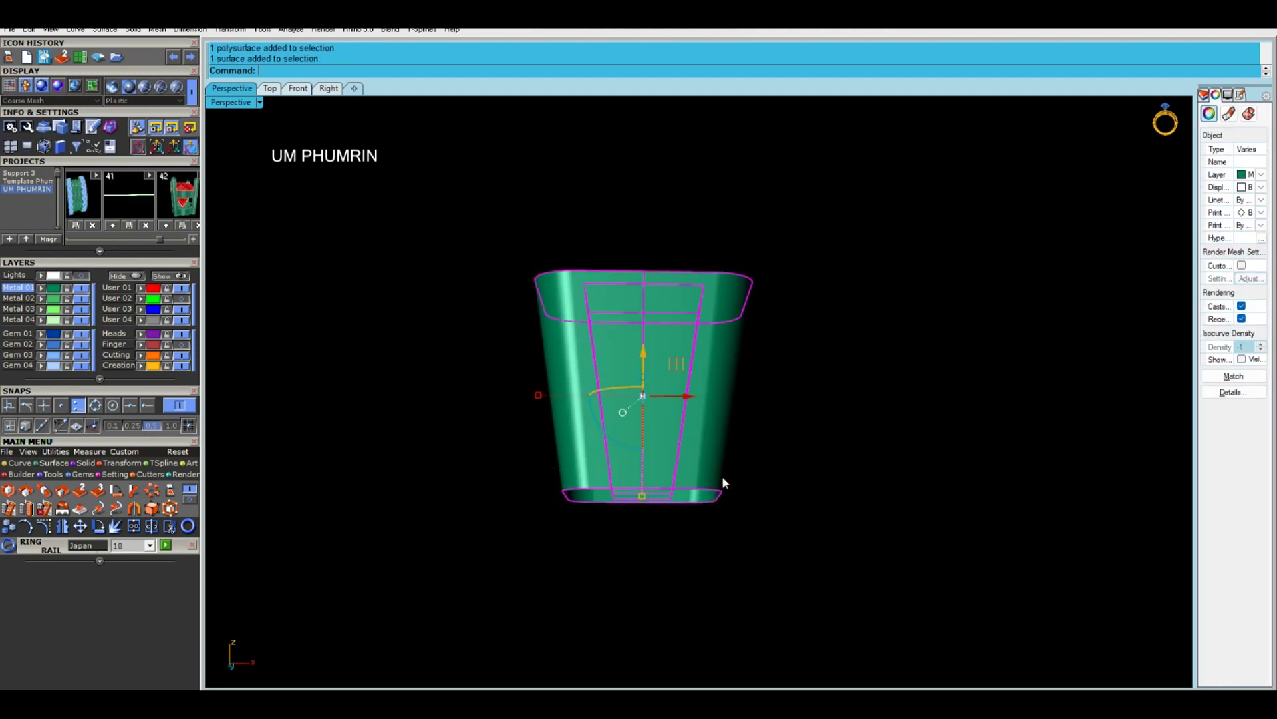
text(upborder)
key(Return)
click(680, 444)
click(701, 441)
key(Delete)
- Create a Patch surface from the outer and inner upper border curves
click(709, 351)
click(758, 349)
text(P)
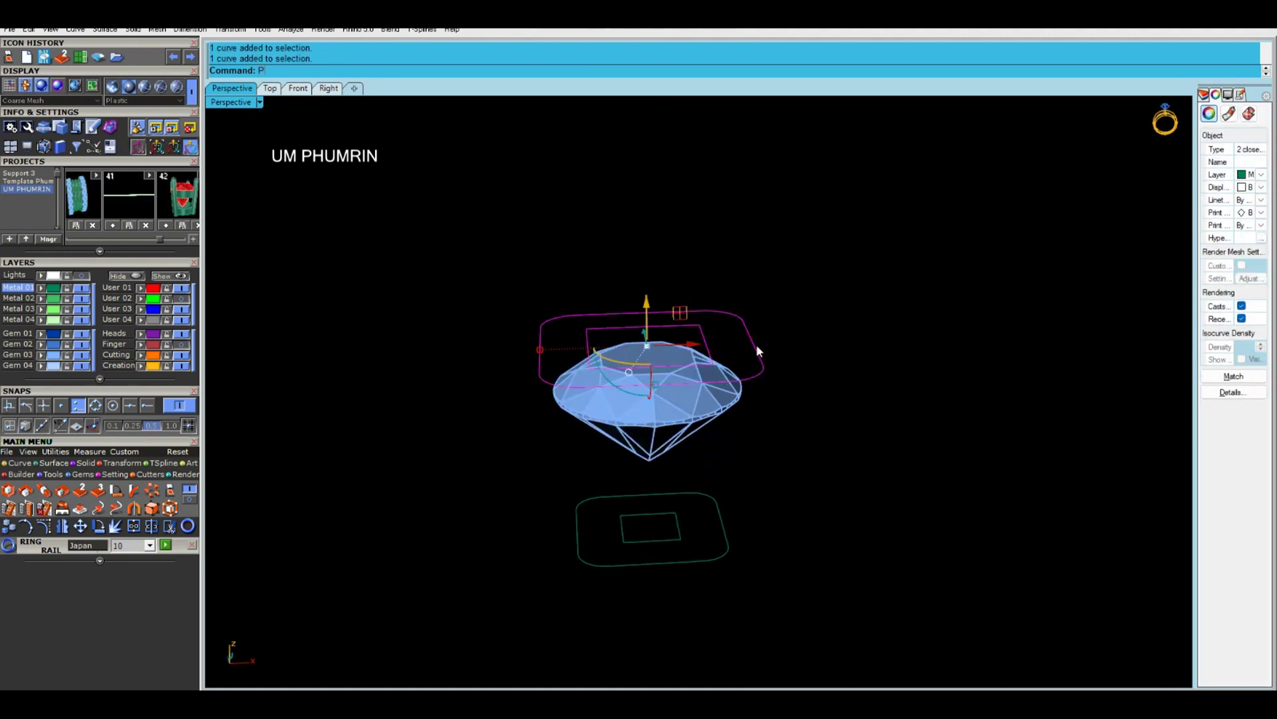
text(atch)
key(Return)
key(Return)
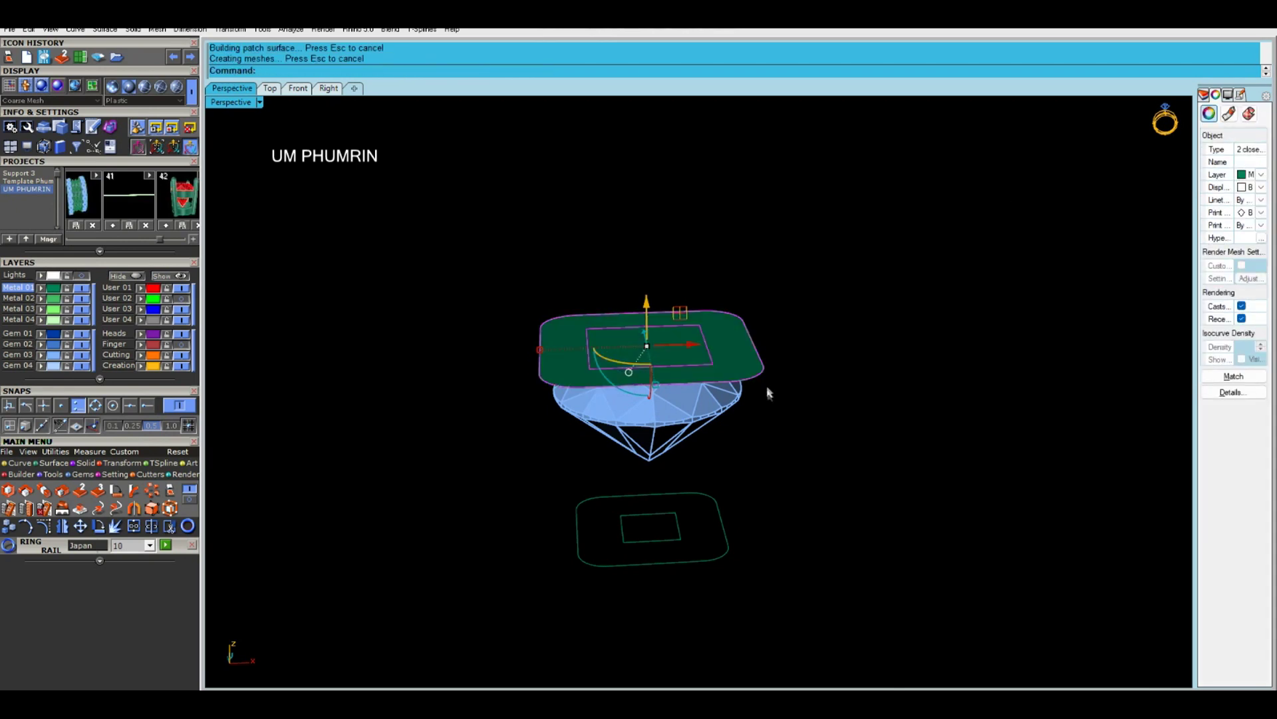
- Create a Patch surface from the outer lower border curve
click(583, 503)
key(Return)
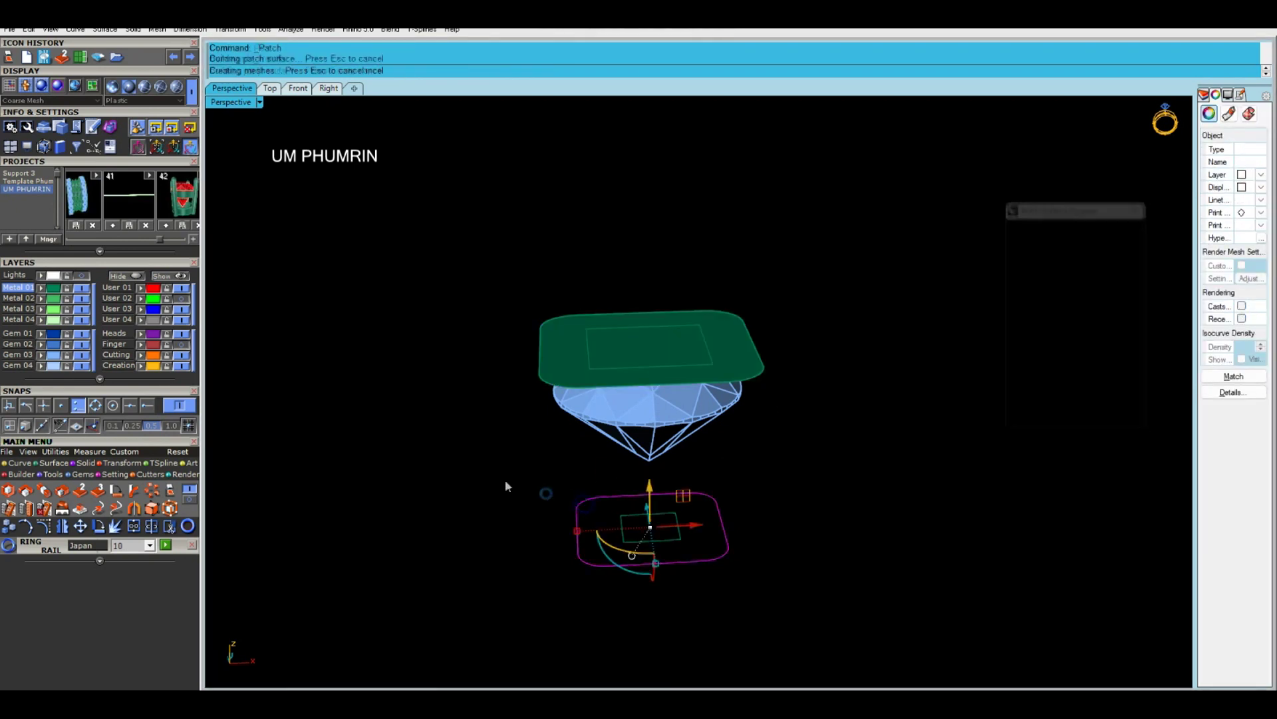
key(Return)
- Split the lower patch with the inner square curve and delete the centre piece and curves, keeping the ring
click(700, 522)
text(Sp)
key(Return)
click(678, 540)
key(Return)
drag(545, 459, 872, 611)
ctrl+click(712, 538)
key(Delete)
- Split the upper patch with its inner square curve and delete everything there except the outer ring surface
click(720, 359)
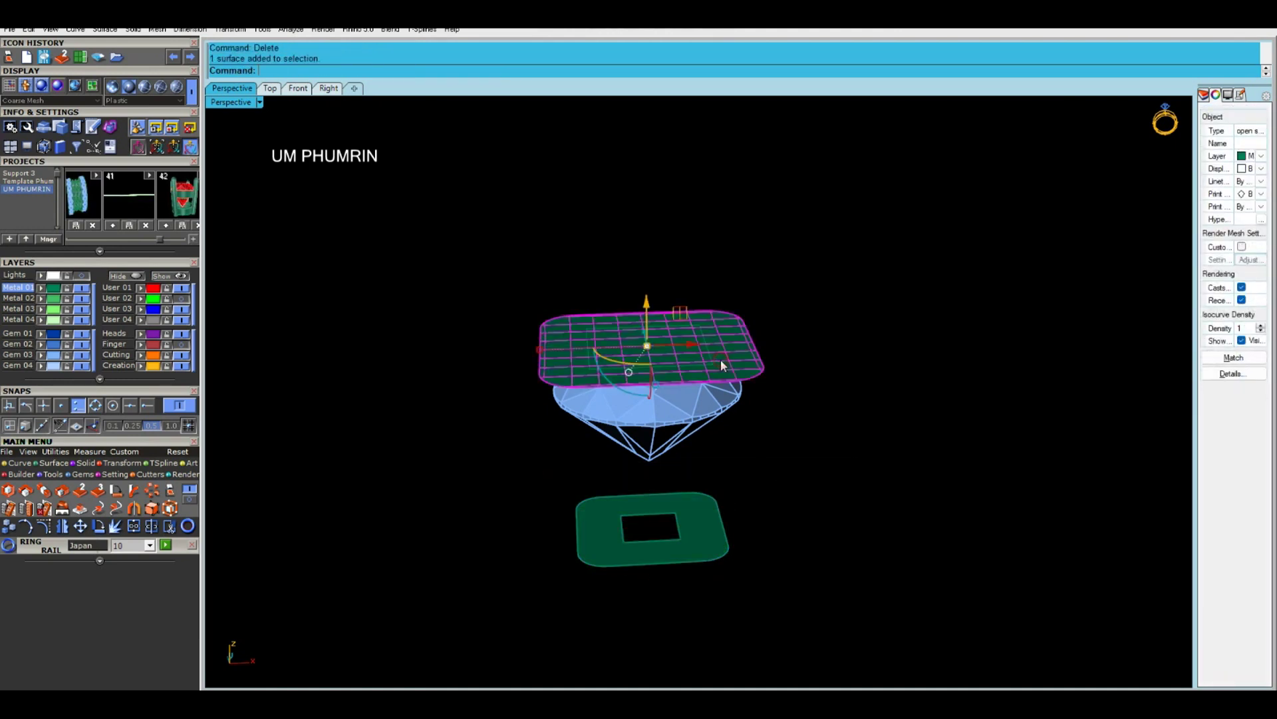
text(Ss)
key(Return)
click(707, 366)
key(Return)
drag(456, 270, 875, 437)
ctrl+click(745, 366)
key(Delete)
- Duplicate the borders of both ring surfaces and keep only the two inner square borders selected
click(745, 374)
shift+click(716, 530)
shift+right_drag(749, 521, 751, 542)
key(Return)
ctrl+drag(817, 629, 737, 391)
ctrl+drag(723, 562, 724, 562)
- Draw a line connecting matching corners of the upper and lower inner square borders
text(l)
key(Return)
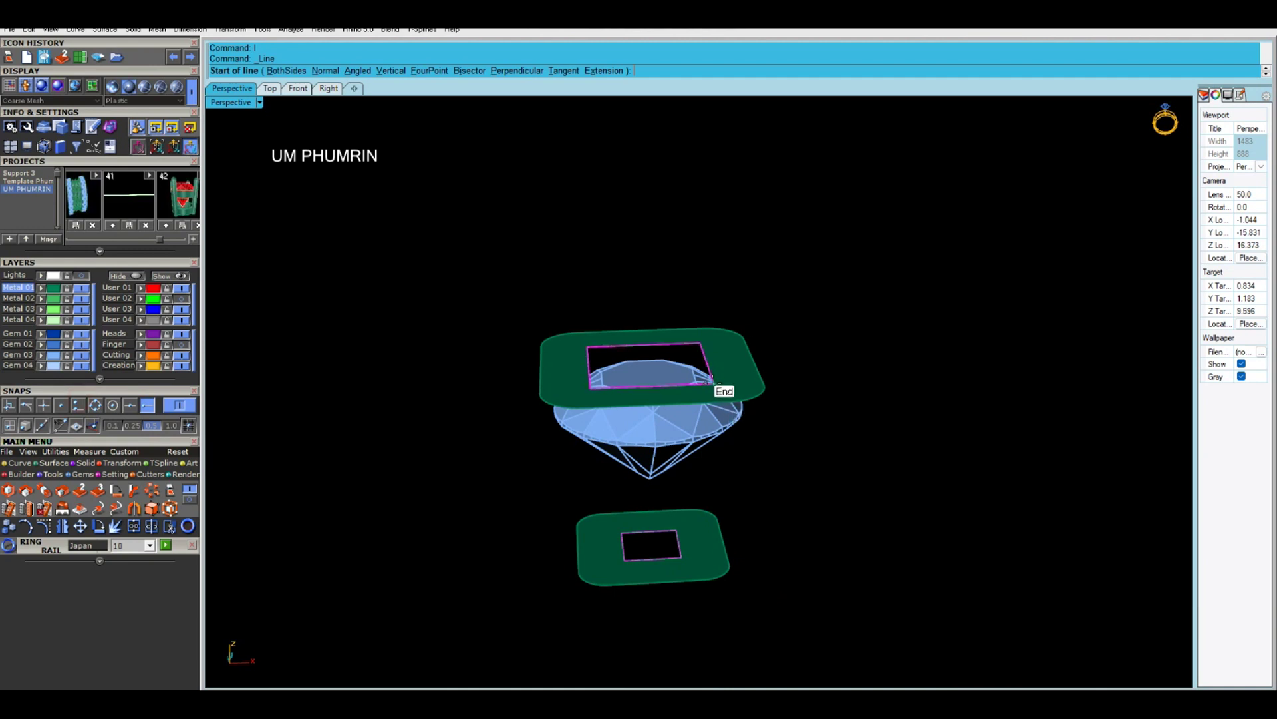
right_drag(718, 381, 834, 356)
click(834, 354)
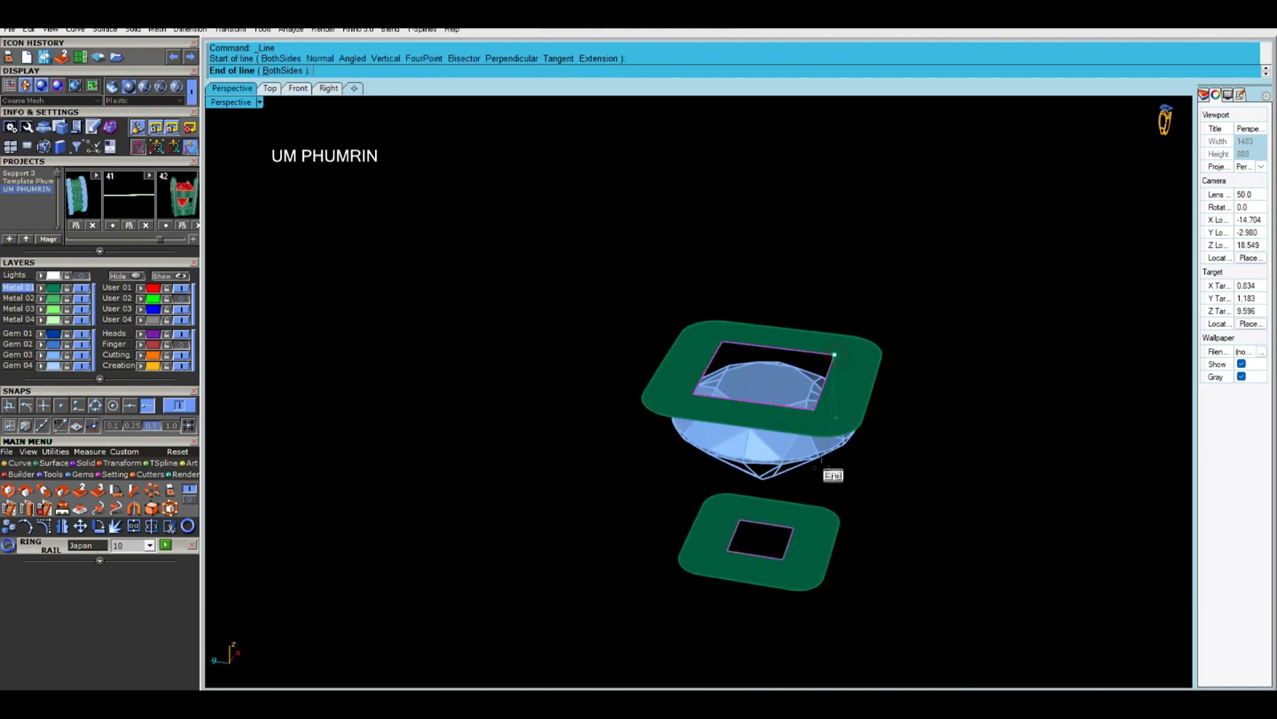
click(796, 525)
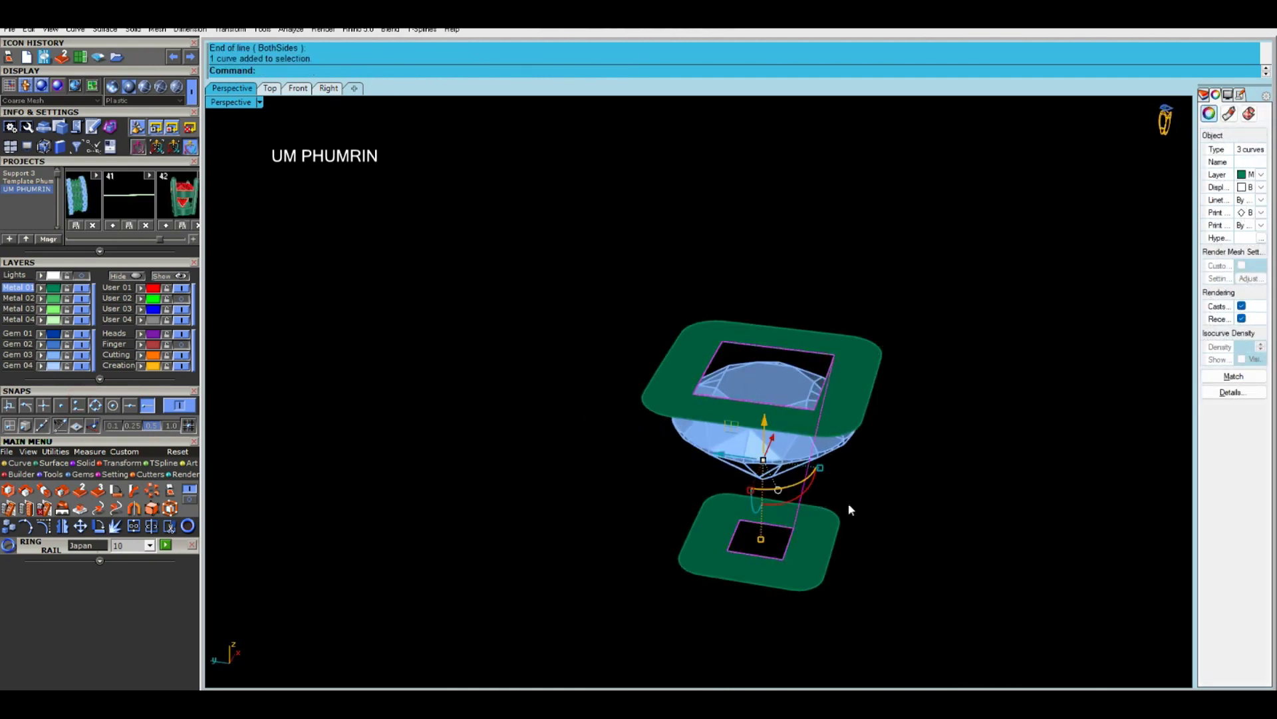
- Sweep the connecting line along the two inner square borders to form the inner walls, and delete the construction curves
key(2)
key(Return)
key(Delete)
- Select the outer rounded-square borders of both rings and draw a line joining their matching quadrant points
right_drag(883, 497, 743, 542)
click(707, 493)
click(708, 493)
shift+click(684, 584)
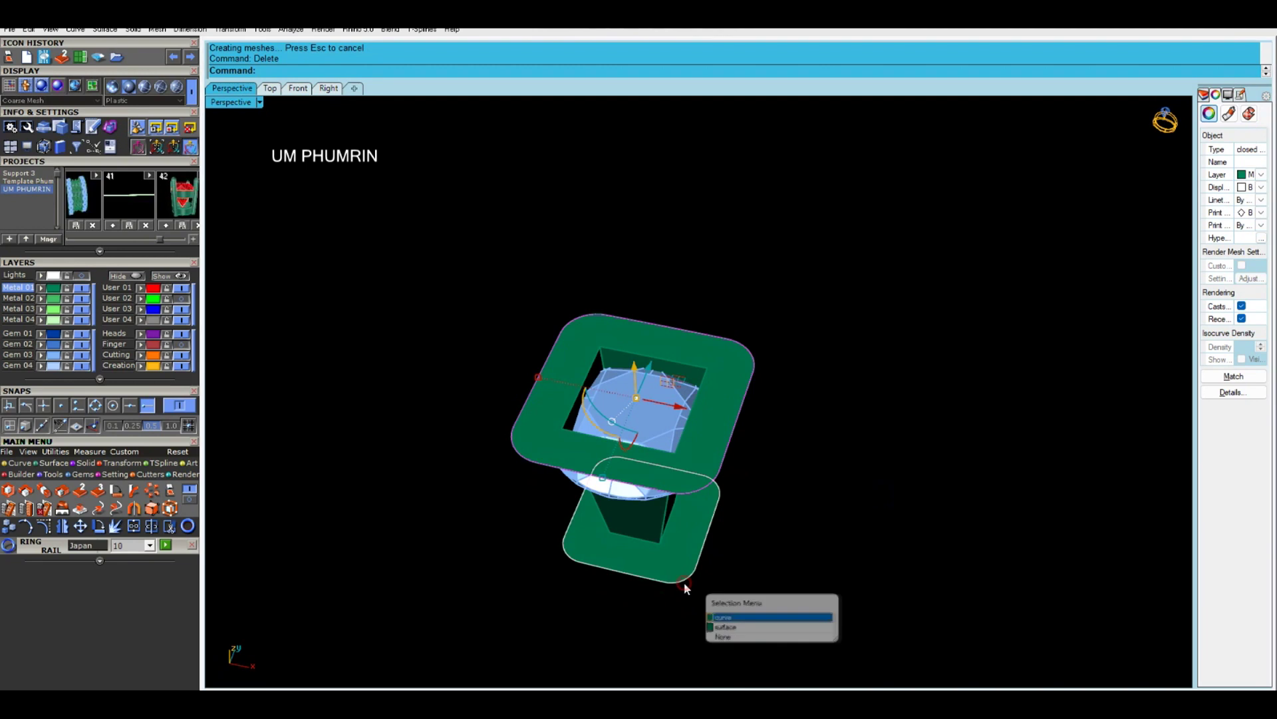
right_drag(684, 581, 708, 581)
text(l)
key(Return)
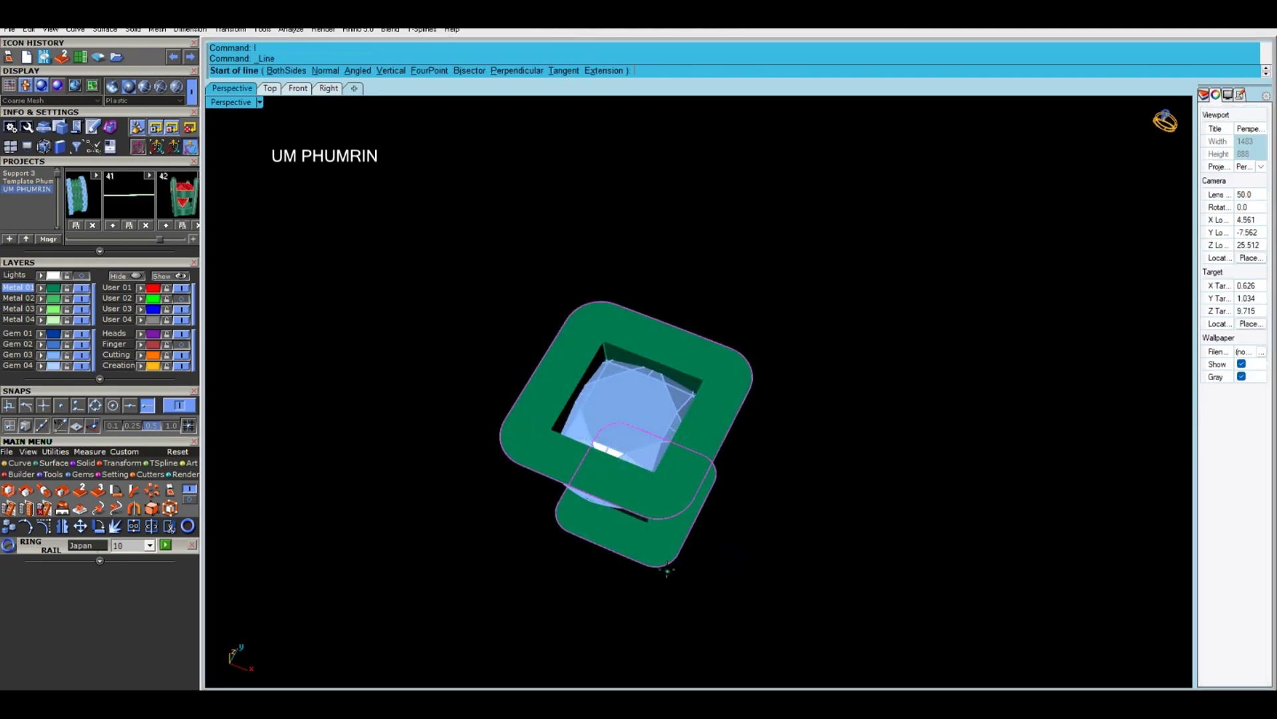
click(130, 405)
click(95, 406)
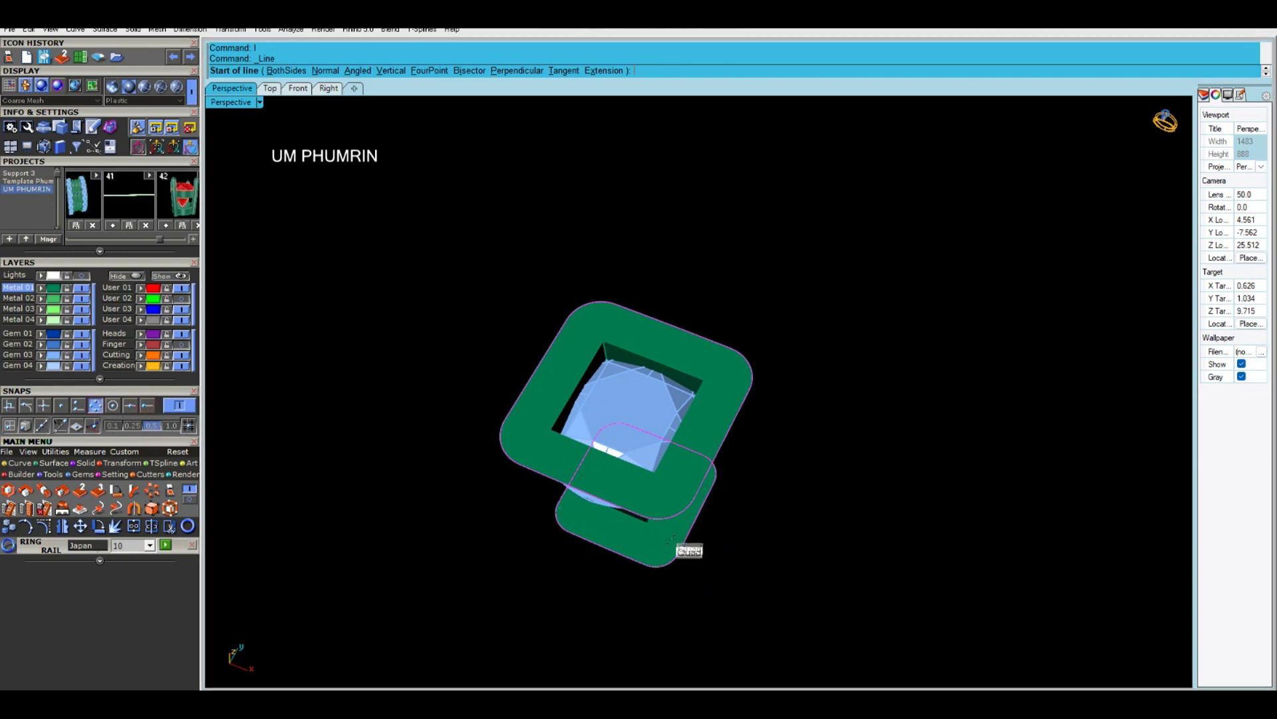
click(603, 544)
right_drag(603, 545, 669, 238)
click(670, 238)
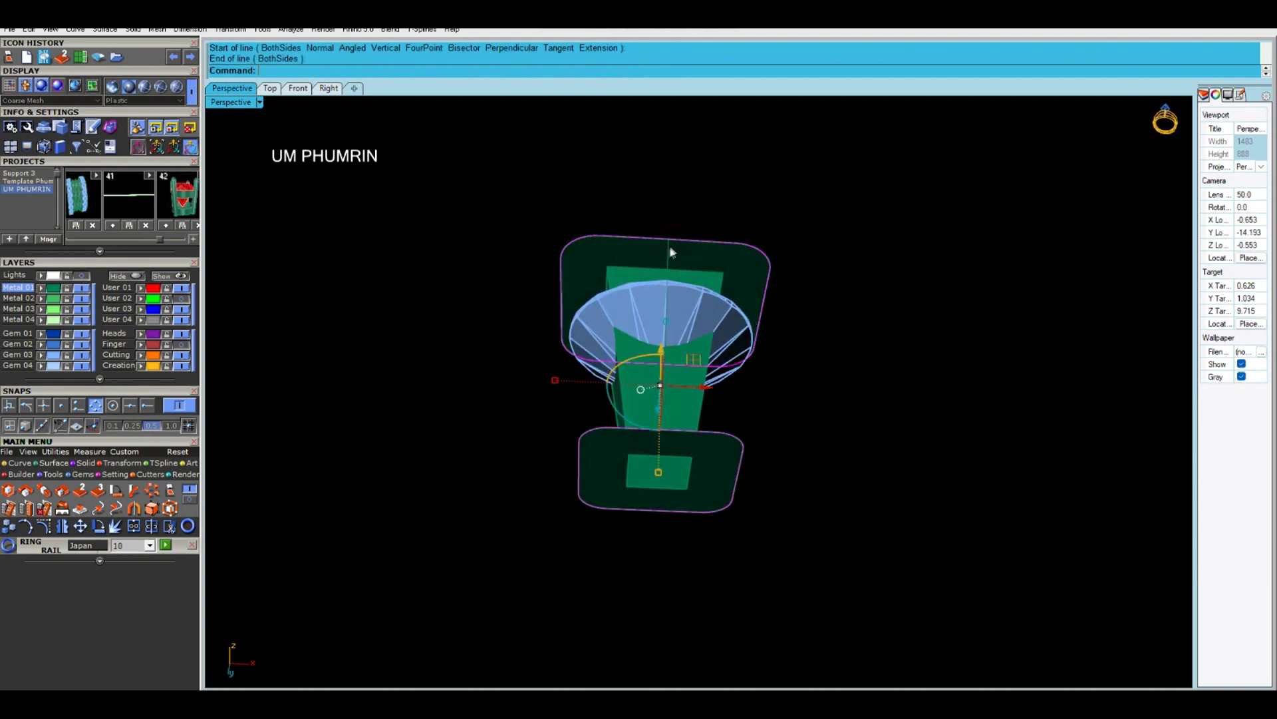
- Sweep the new line along the two outer borders to form the outer walls, and delete the construction curves
key(Return)
key(Return)
scroll(668, 305, down, 7)
right_drag(668, 306, 721, 528)
key(Delete)
- Join all the setting's surfaces into one polysurface and hide its isocurves
drag(765, 543, 491, 262)
key(ctrl+j)
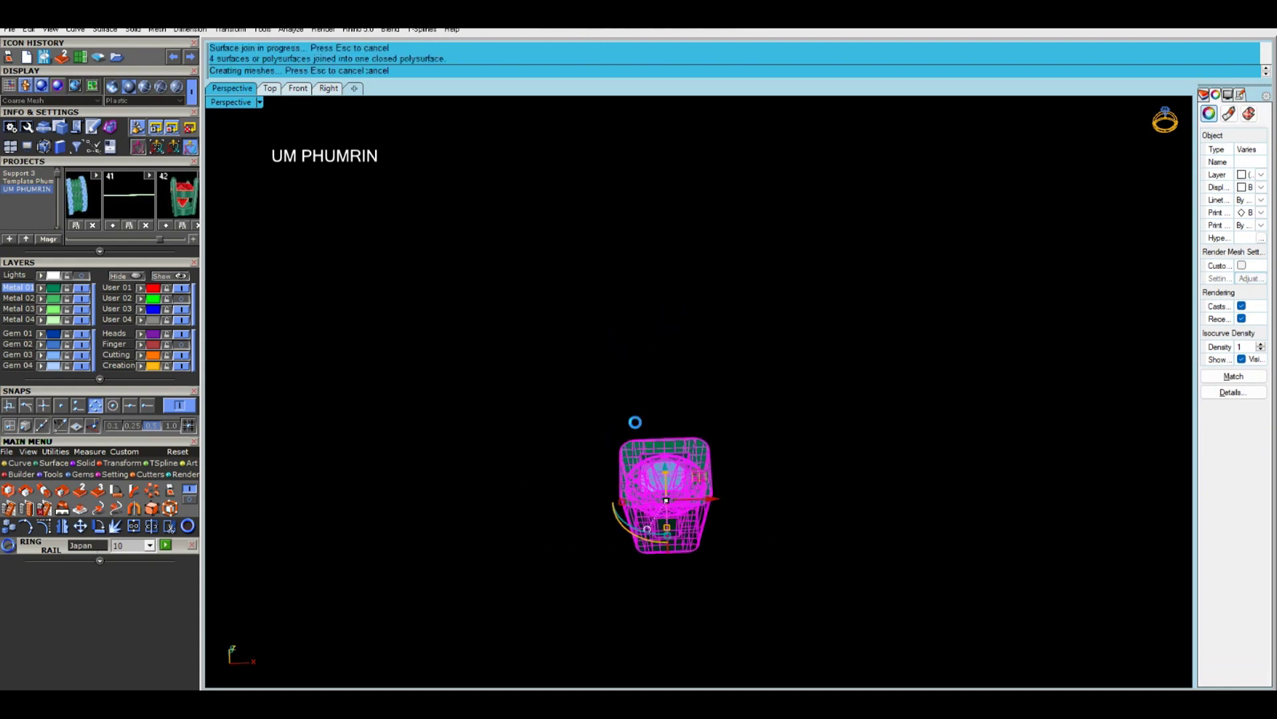
click(778, 441)
scroll(702, 485, up, 6)
click(700, 487)
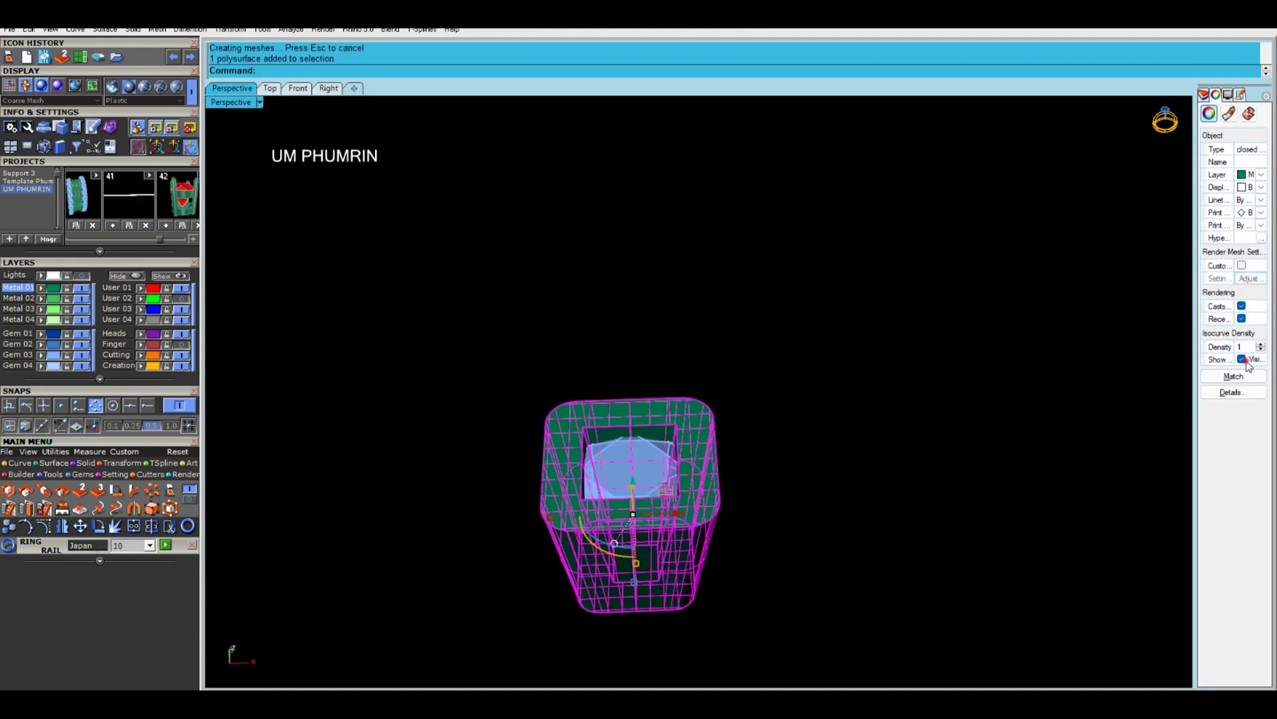
click(1242, 359)
click(891, 456)
right_drag(891, 456, 811, 388)
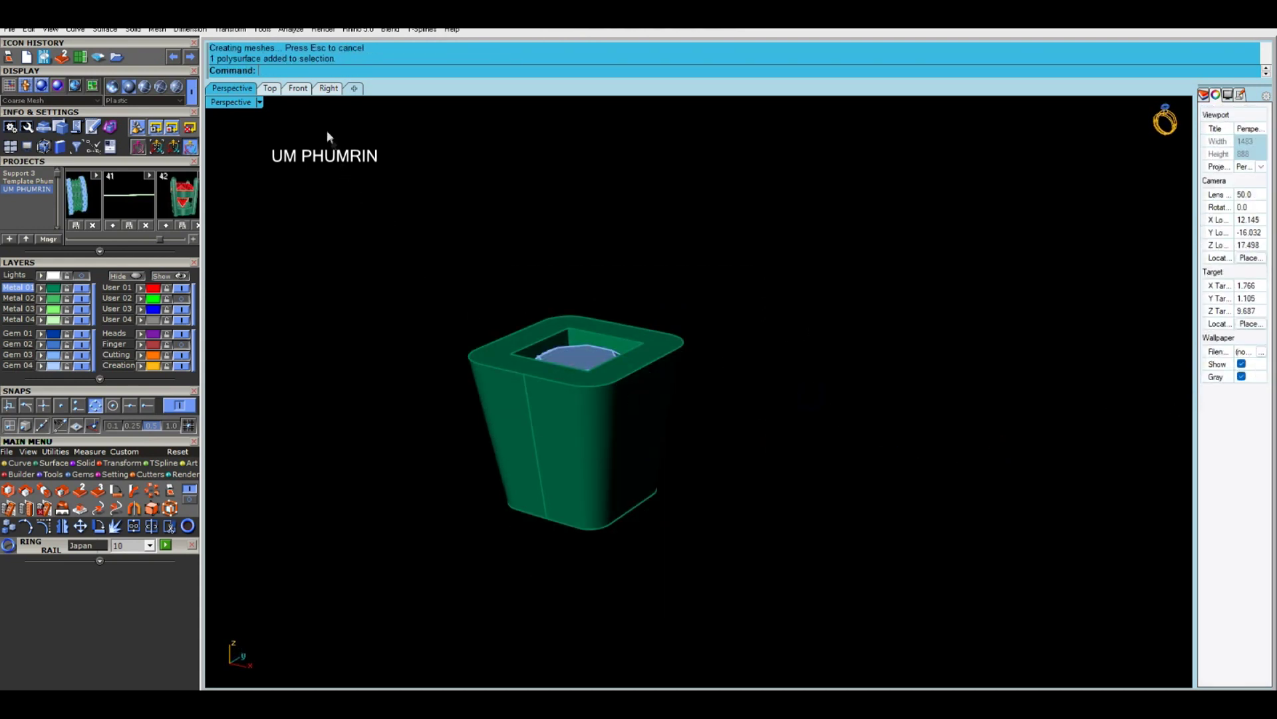
- Show the setting from the front in Ghosted display mode and clear the selection
click(298, 89)
click(548, 379)
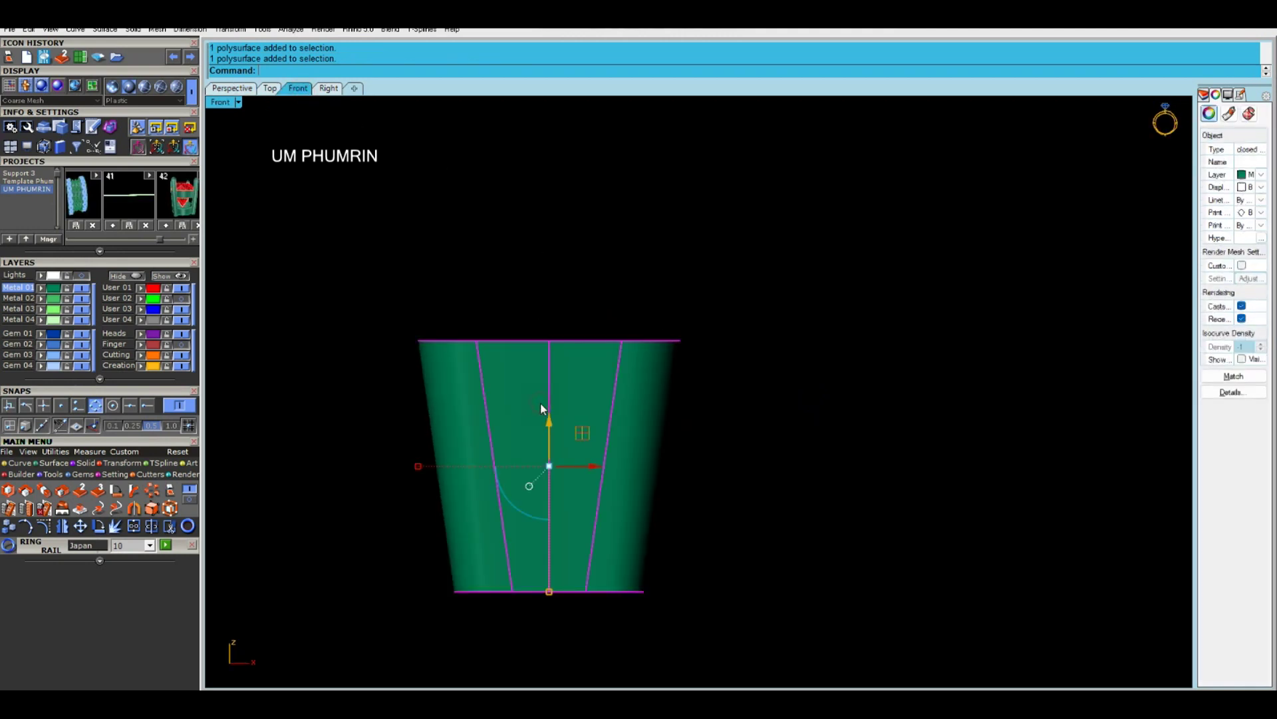
click(235, 103)
click(286, 92)
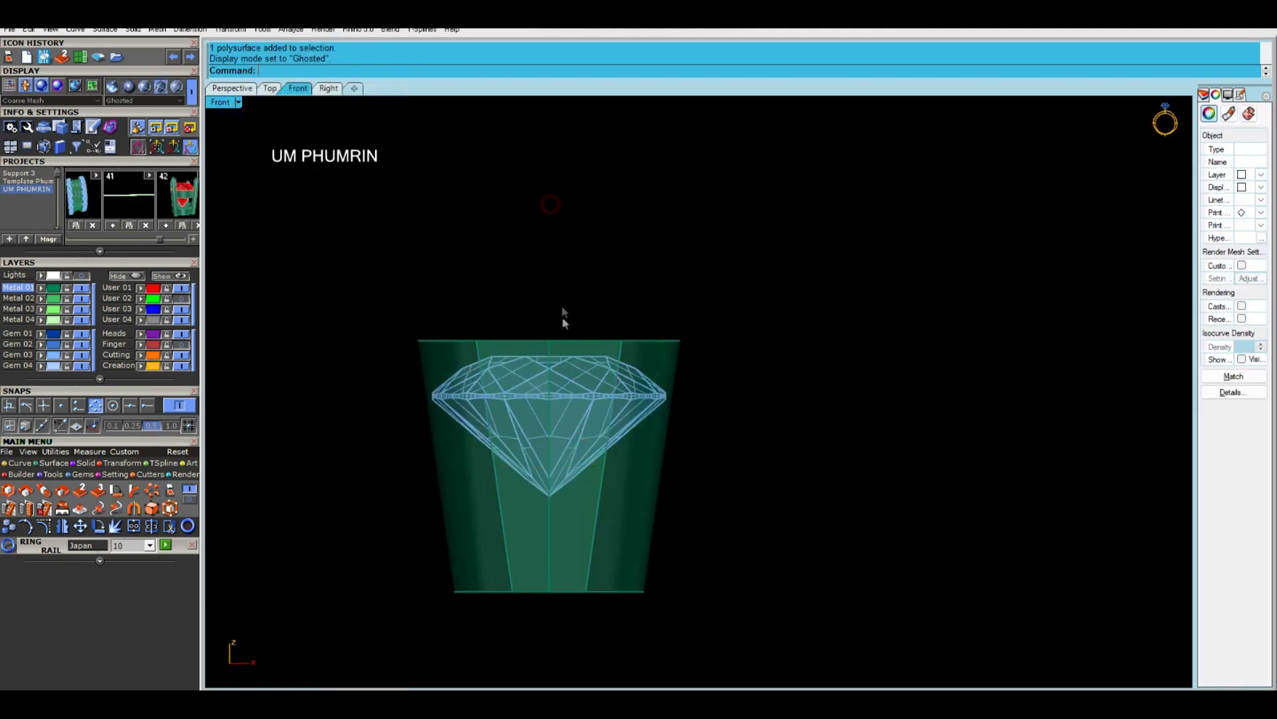
click(562, 308)
click(580, 286)
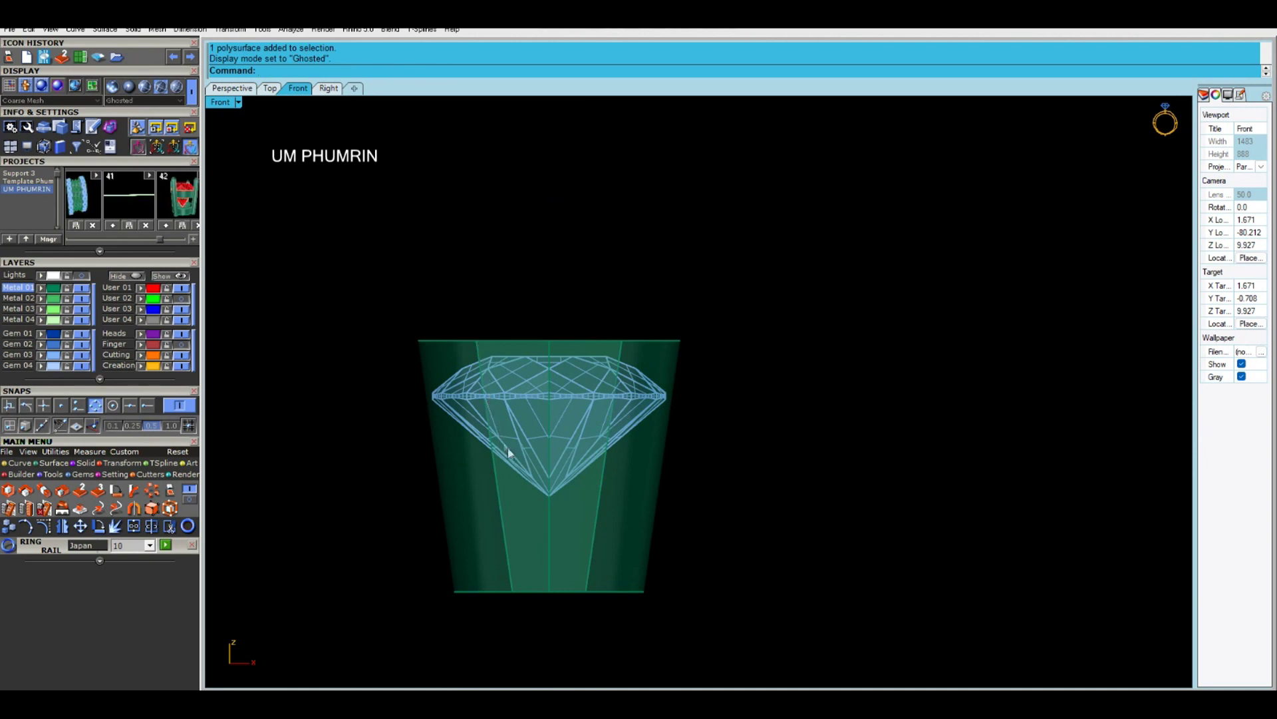
click(627, 304)
- Draw a circle centred on the midpoint of the setting's central vertical seam, reaching just inside the opening's sloping walls
text(C)
key(Return)
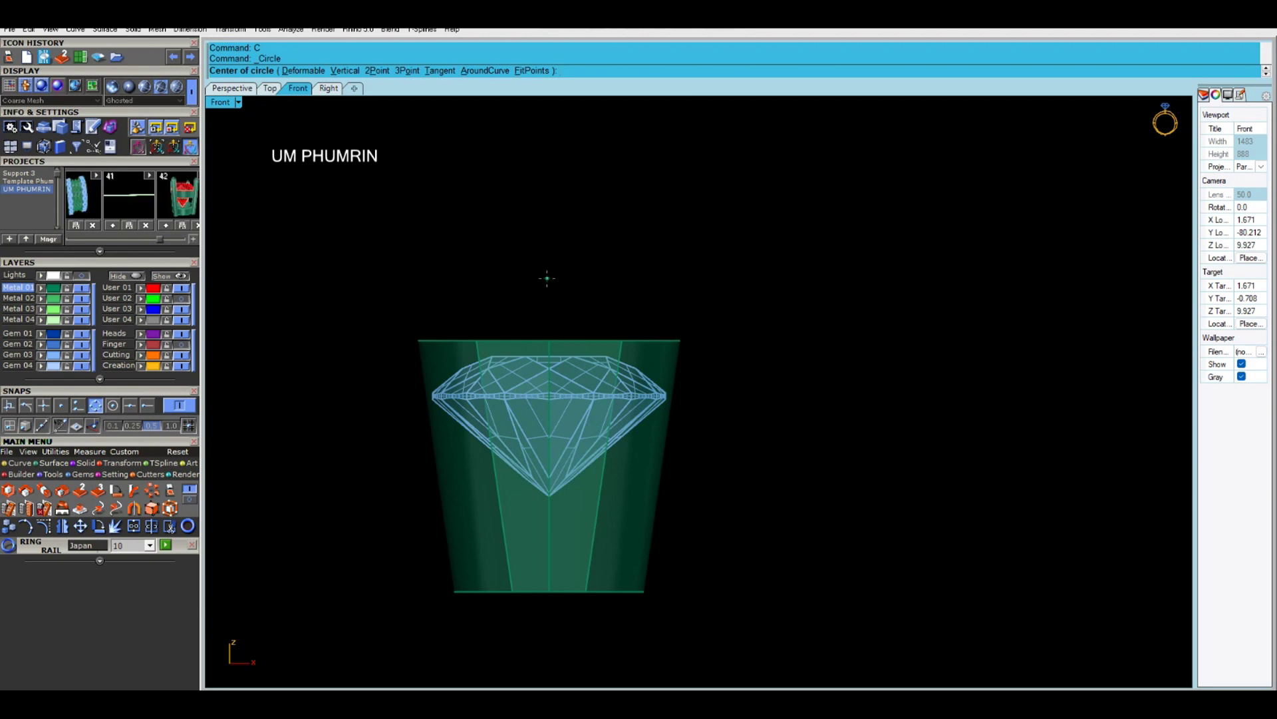
click(95, 405)
click(130, 405)
click(548, 466)
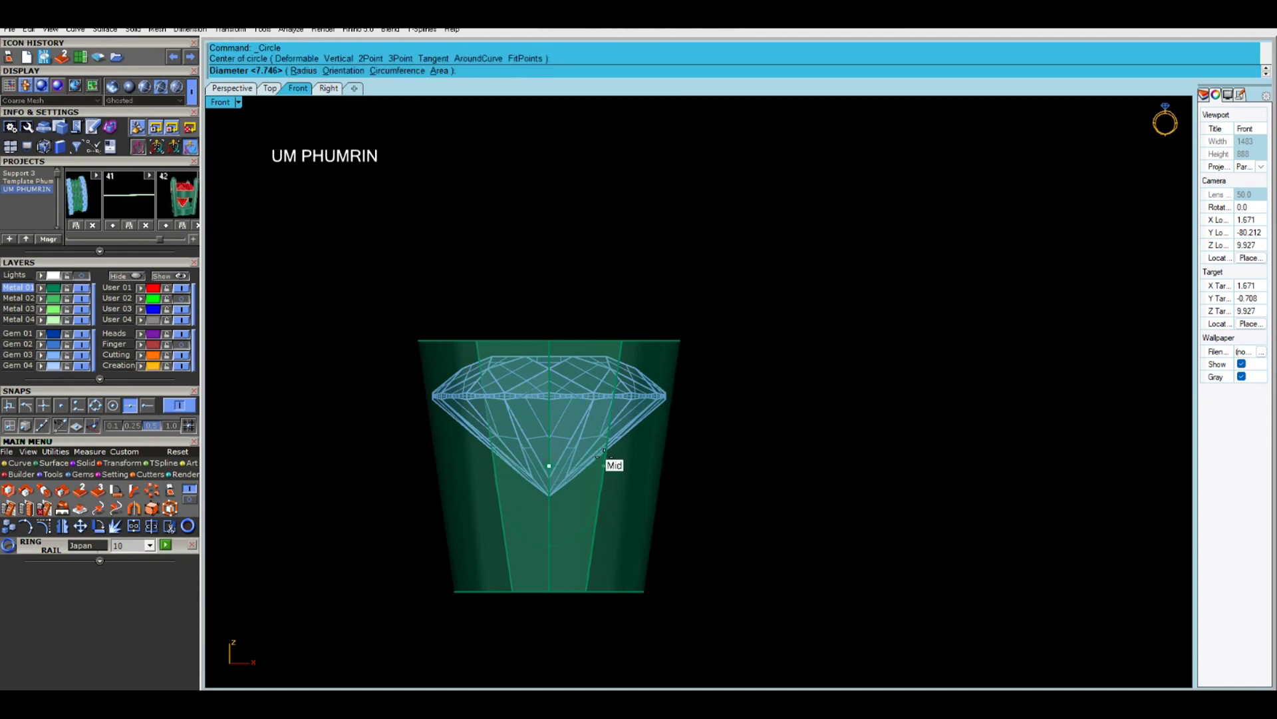
scroll(602, 460, up, 5)
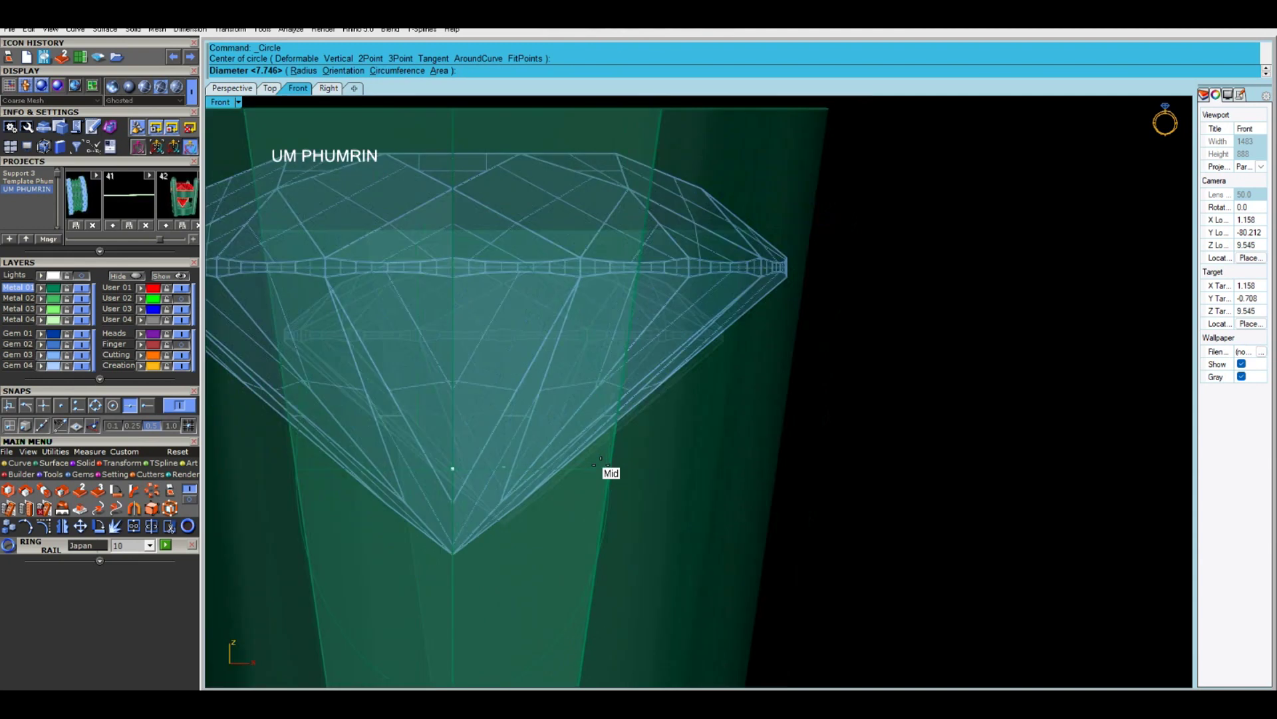
click(601, 468)
- Raise the circle to just below the gem's girdle and stretch it horizontally into a slightly wide oval
scroll(602, 468, down, 3)
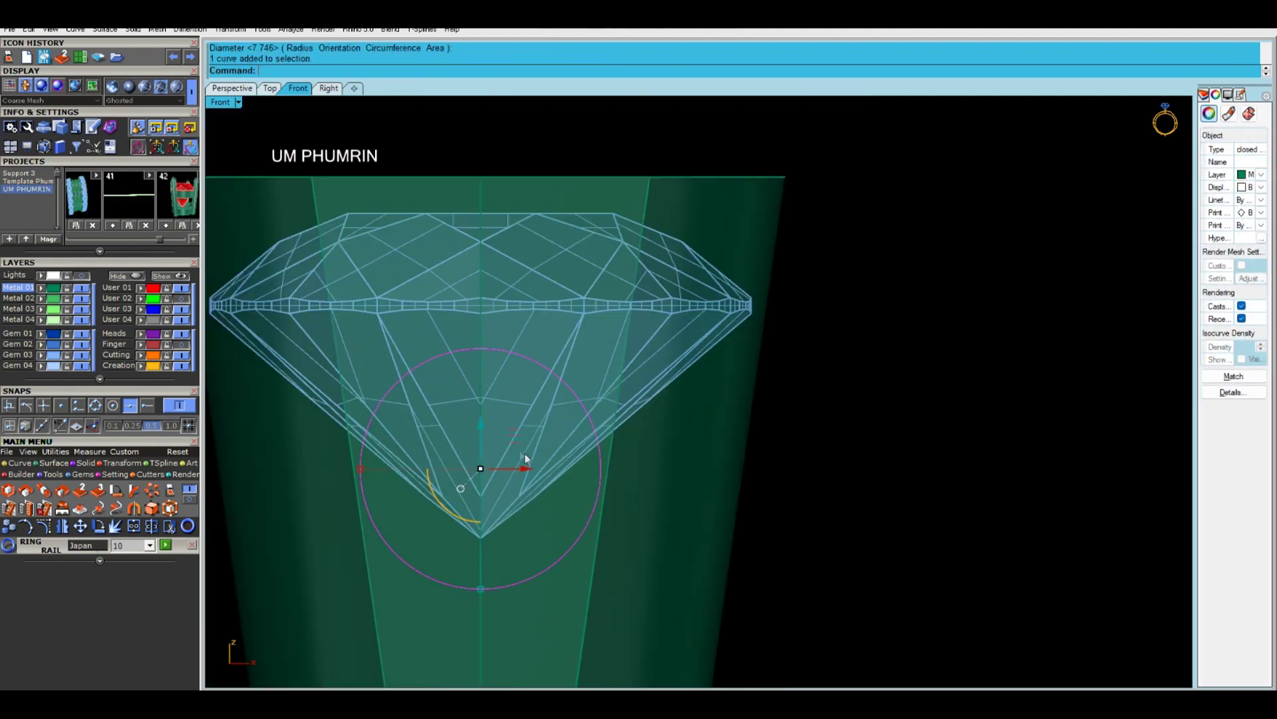
drag(482, 432, 446, 354)
scroll(495, 344, down, 3)
scroll(466, 356, up, 2)
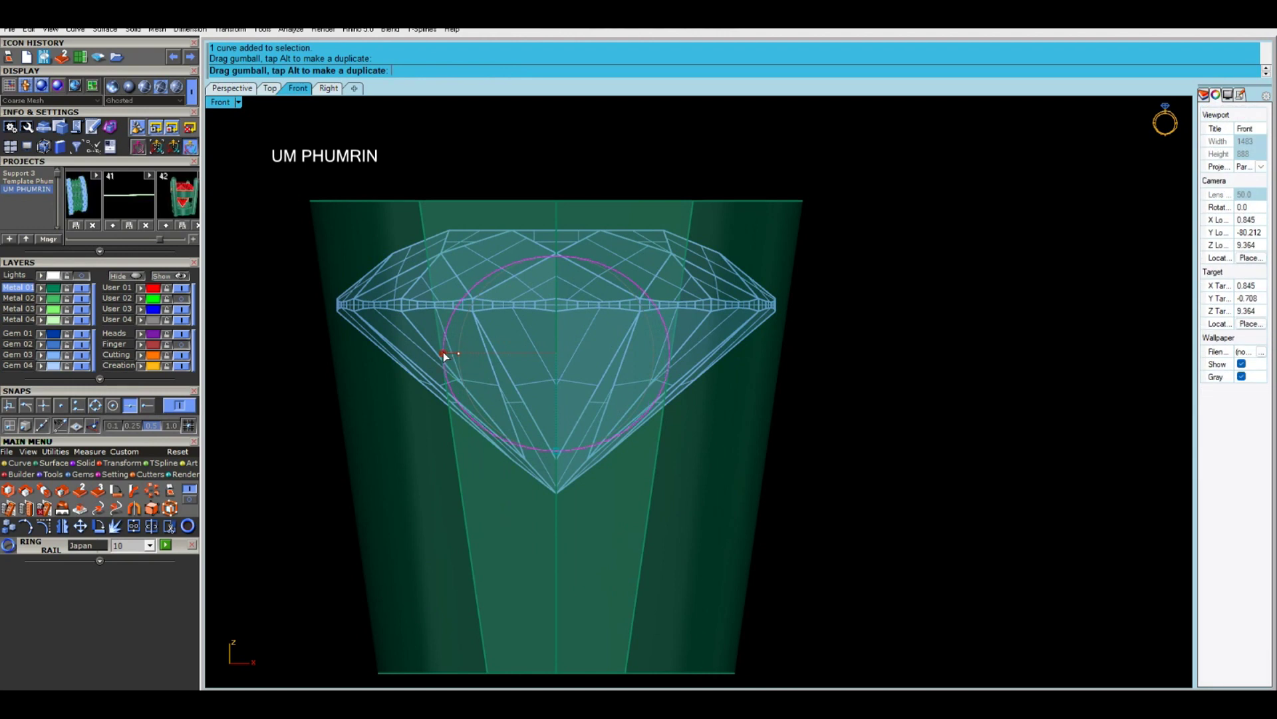
drag(445, 357, 446, 356)
scroll(507, 397, down, 2)
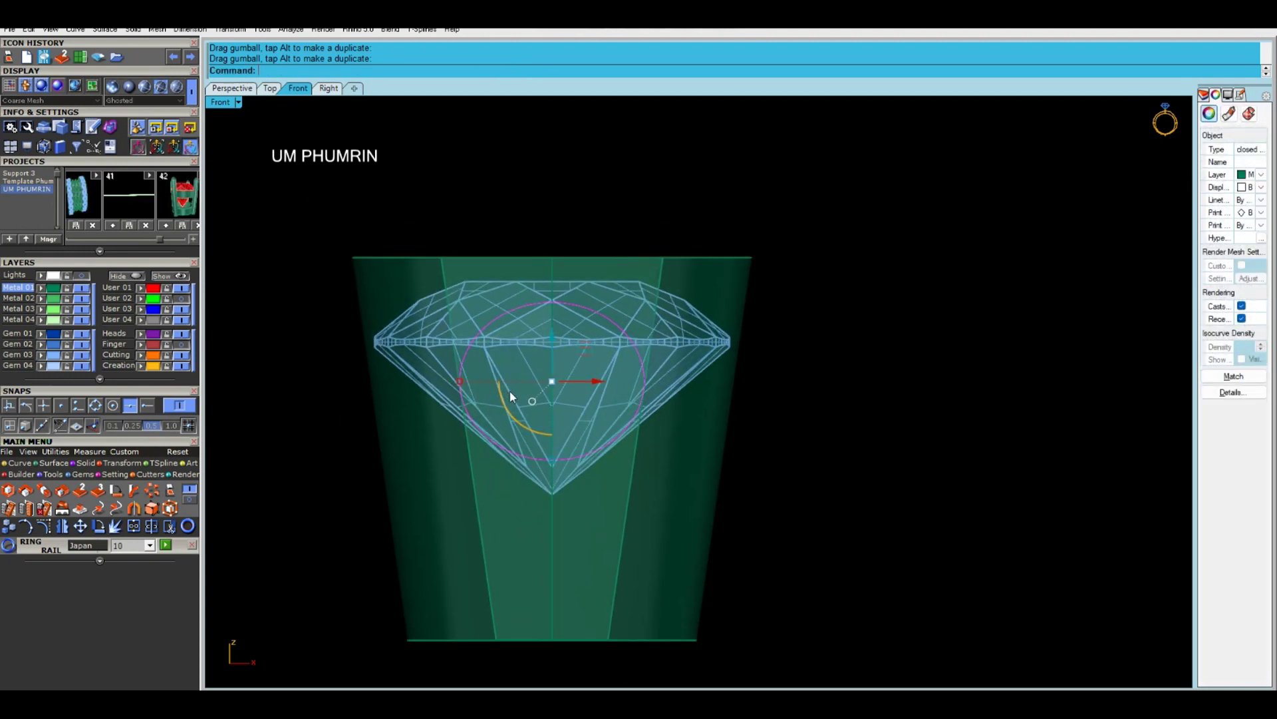
- Draw a vertical line from the oval's left quadrant point up past the setting's top rim
text(l)
key(Return)
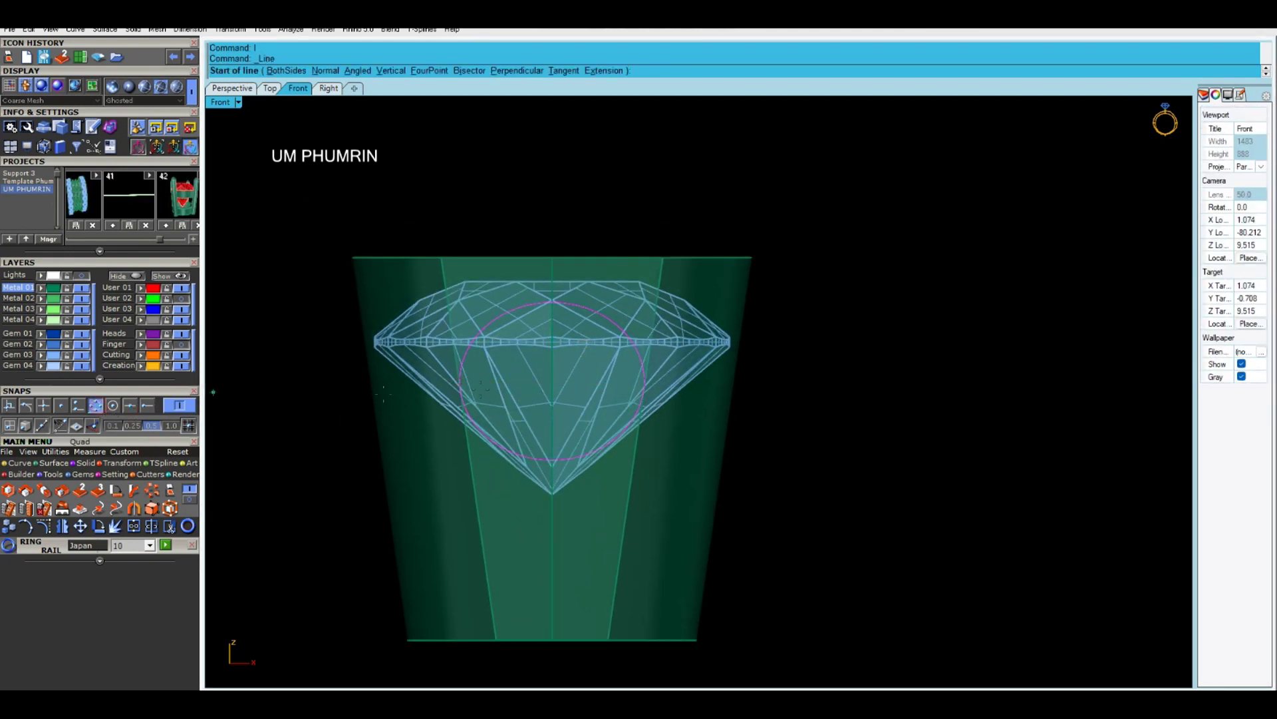
click(460, 381)
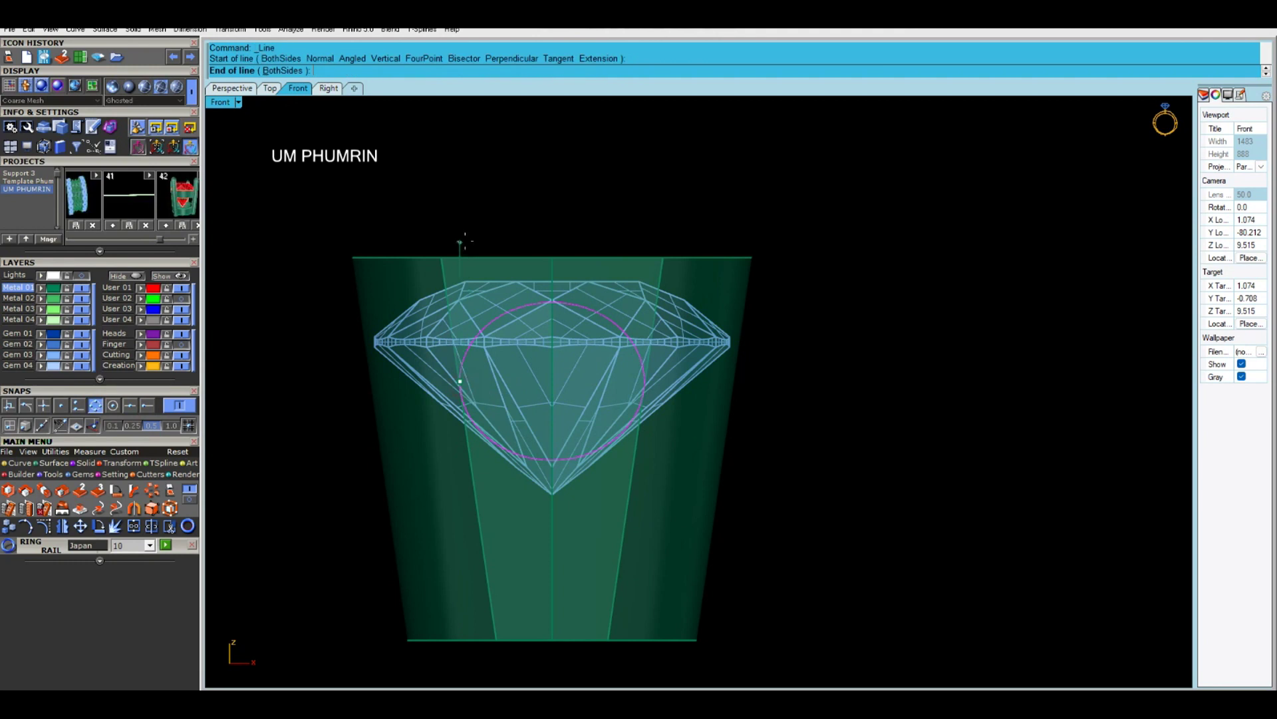
click(469, 218)
click(460, 222)
- Mirror a copy of the vertical line to the oval's other side across a vertical plane through the origin (0)
text(Mm)
key(Return)
text(0)
key(Return)
click(529, 213)
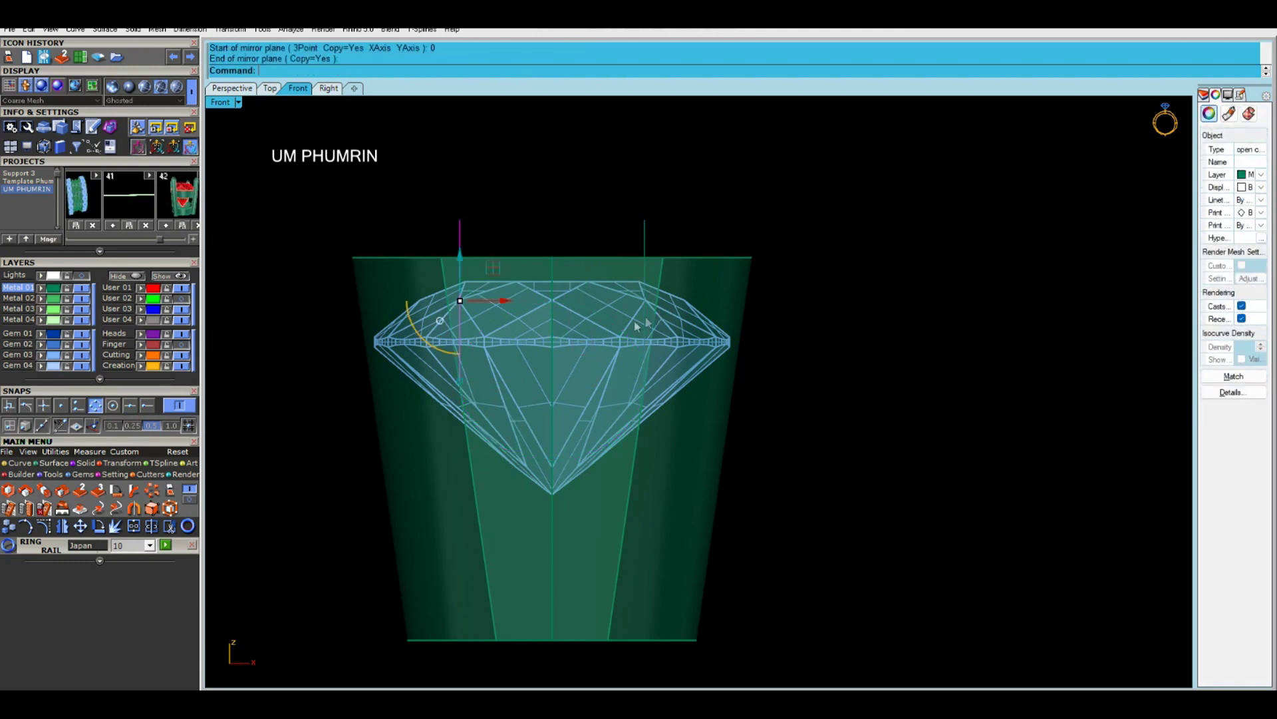